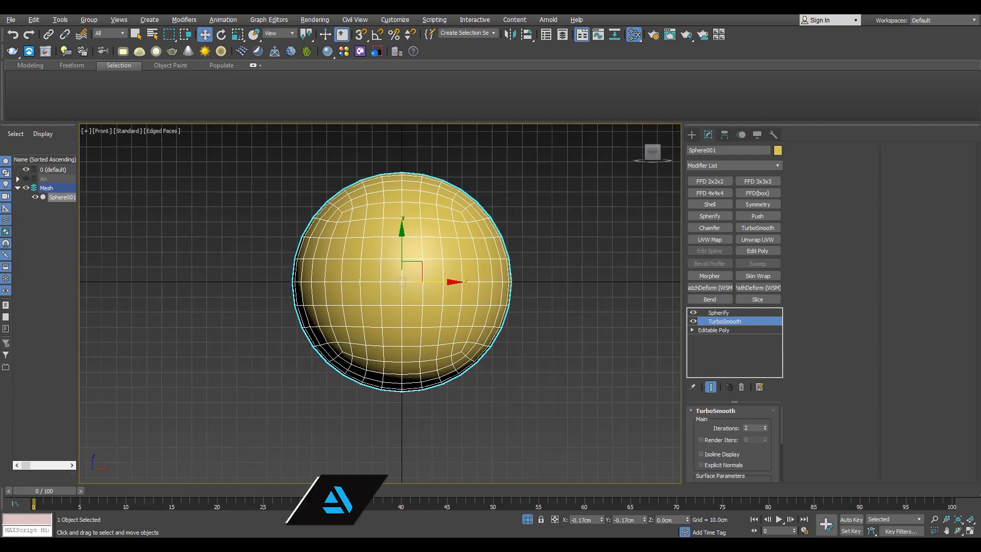
Set the sphere's object colour to black and collapse its modifier stack to an Editable Poly.
click(778, 151)
click(569, 299)
click(542, 332)
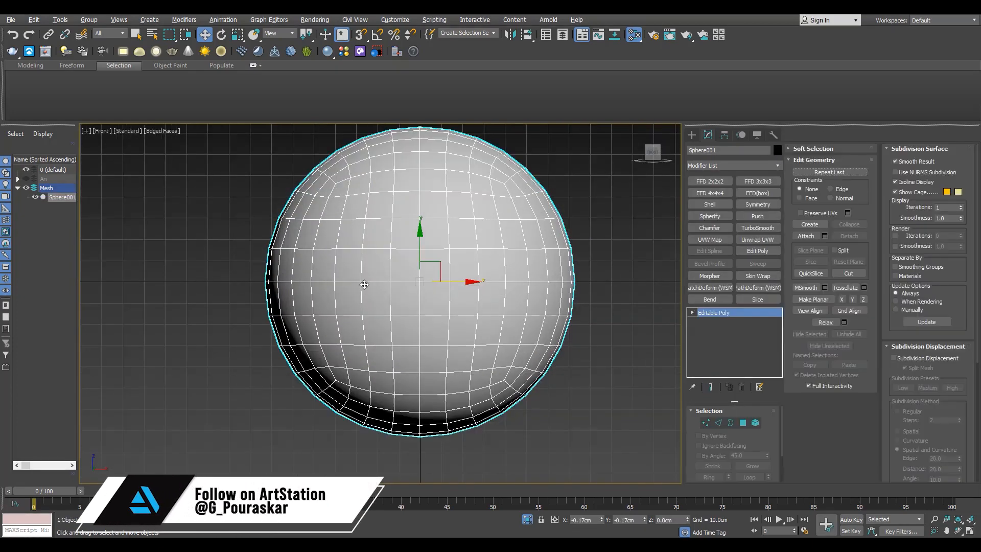
scroll(372, 291, down, 4)
scroll(372, 291, up, 3)
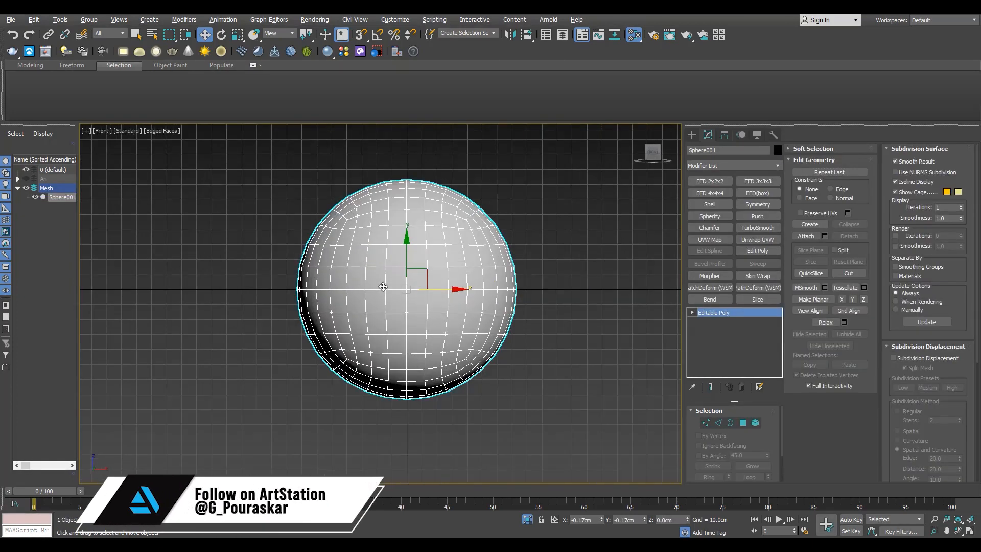
Add an FFD 3x3x3 modifier to the sphere and pull its bottom control points downward in the front view.
click(758, 182)
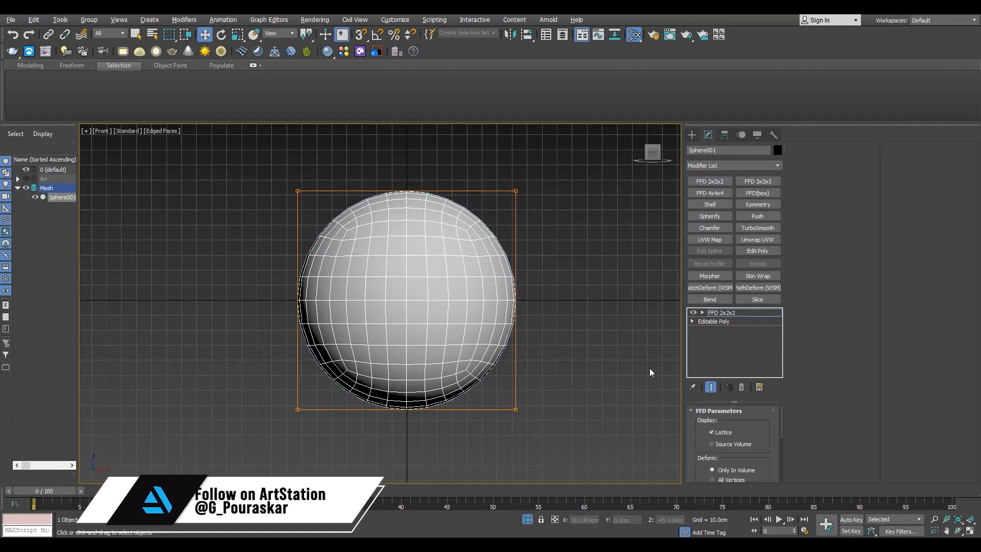
drag(557, 352, 289, 429)
drag(406, 388, 406, 410)
key(ctrl+z)
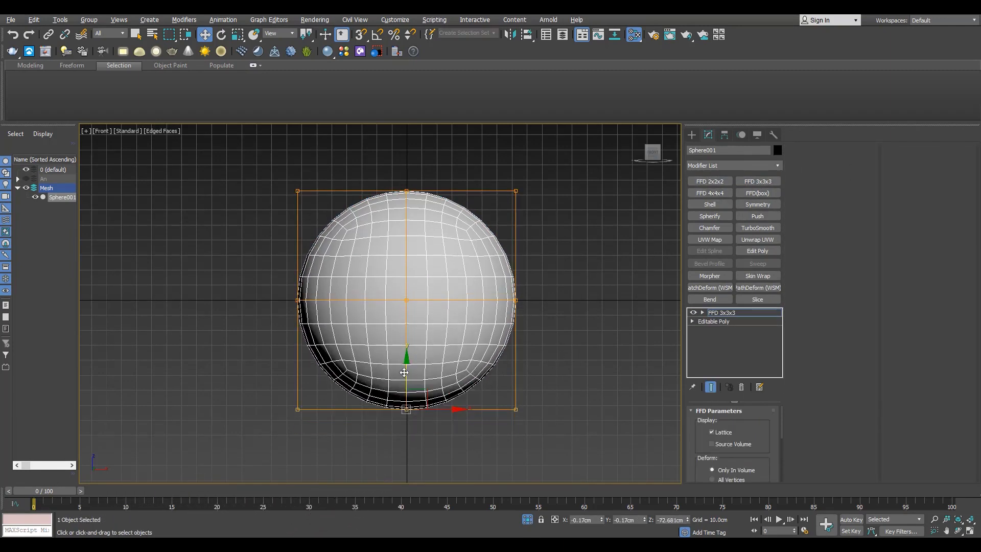
drag(407, 373, 408, 388)
Add an FFD 4x4x4 modifier and scale its inner control point columns outward, about 139% in the front view and similarly in the left view.
click(708, 193)
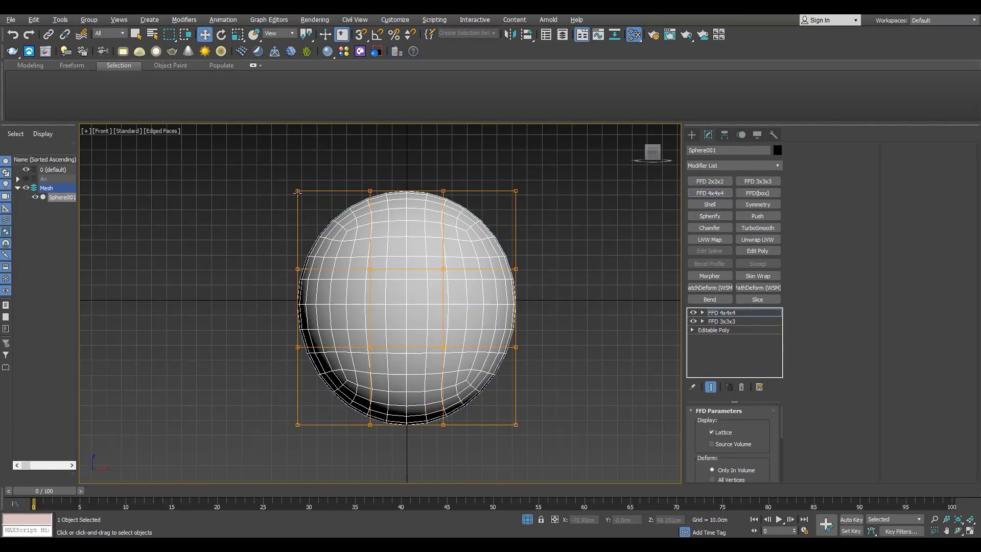
drag(462, 308, 474, 307)
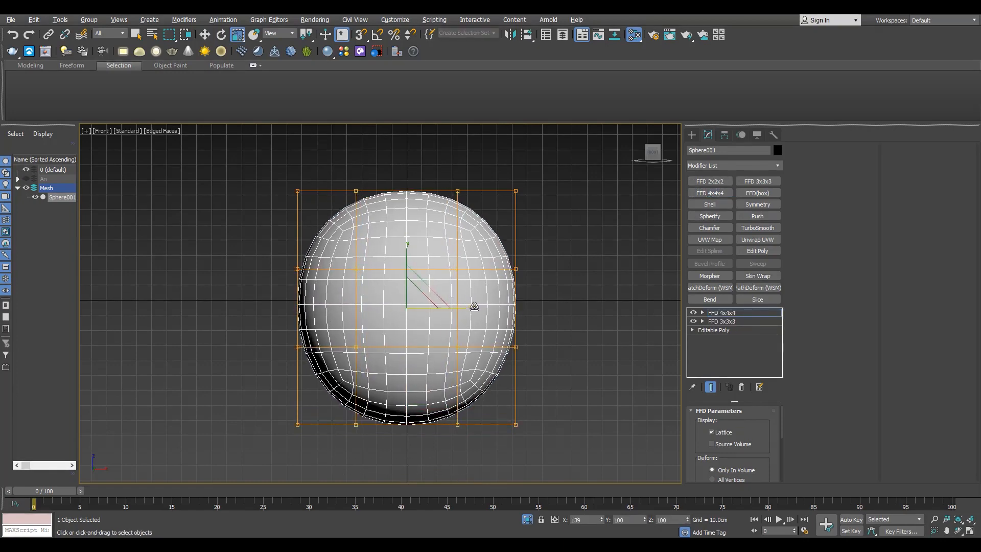
key(alt+w)
middle_click(244, 381)
key(alt+w)
drag(310, 158, 423, 504)
drag(439, 312, 452, 311)
Raise the top control points of the FFD 4x4x4 lattice slightly in the front view.
key(alt+w)
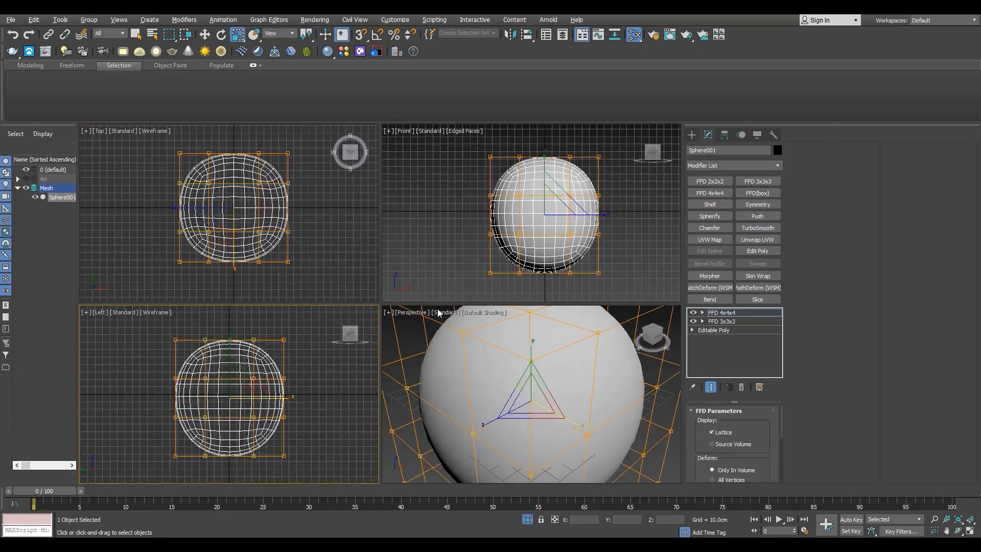
middle_click(537, 286)
key(alt+w)
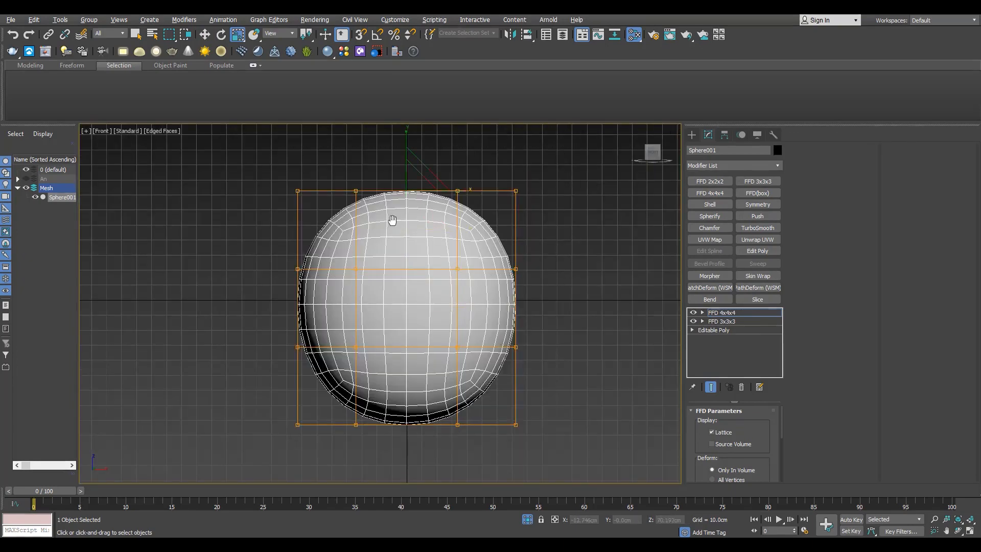
middle_drag(392, 219, 393, 270)
key(w)
scroll(536, 256, down, 2)
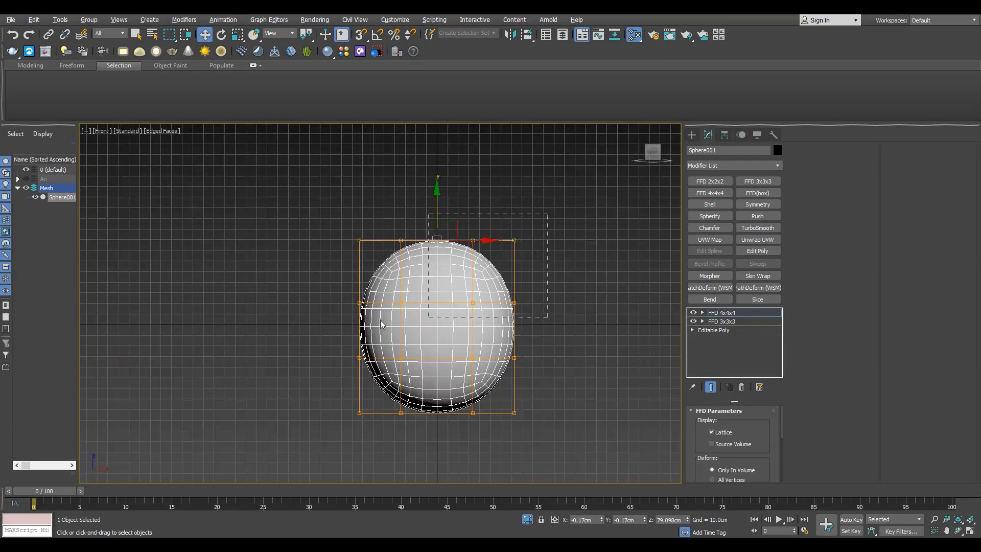
Collapse the FFD modifiers into the Editable Poly and return to the front view.
scroll(380, 323, down, 2)
scroll(381, 323, up, 2)
key(p)
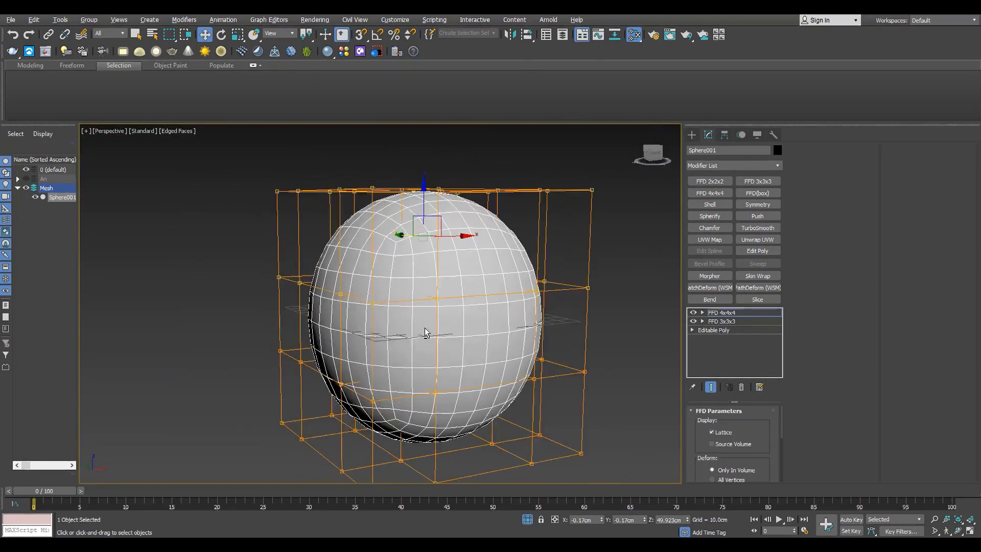
key(f)
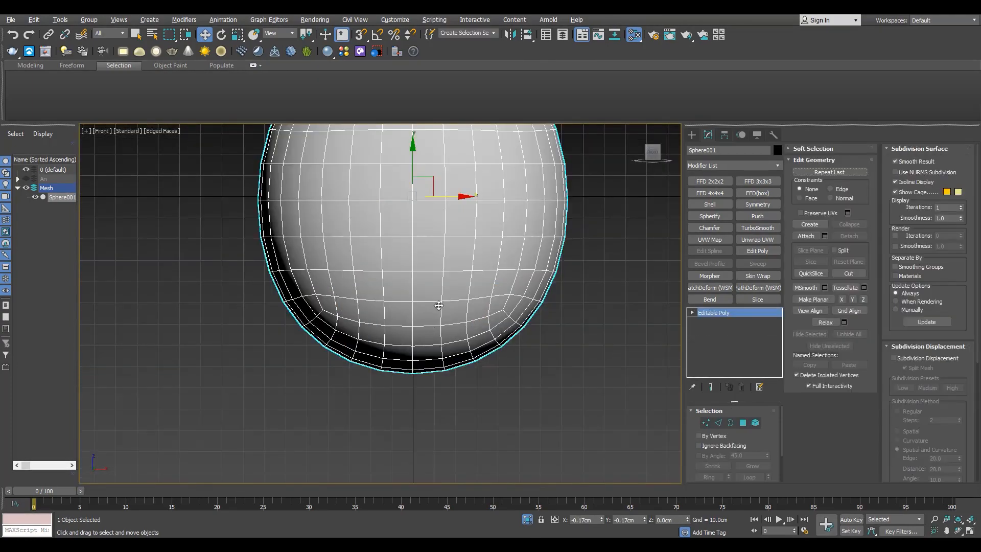
Delete the polygons below the horizontal edge loop near the bottom of the sphere.
double_click(448, 300)
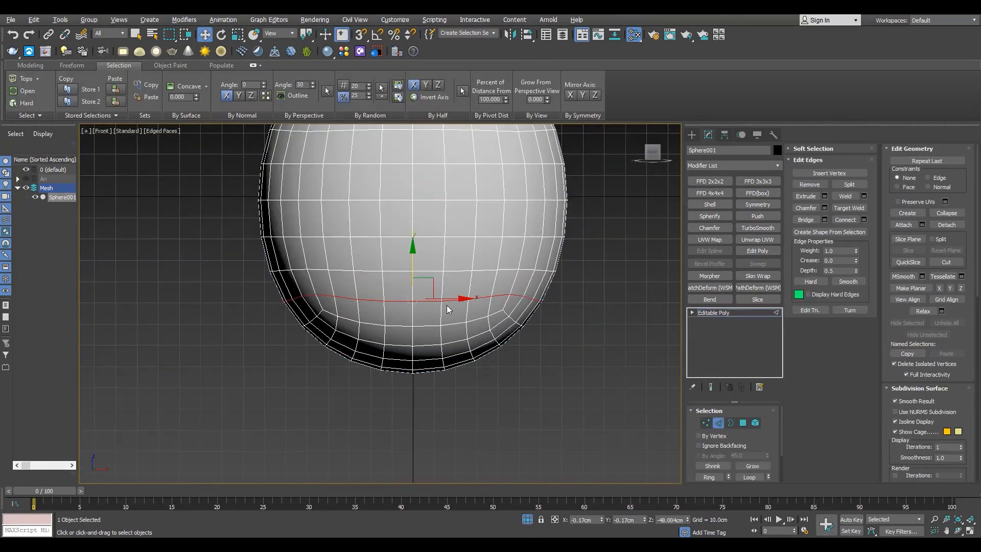
key(4)
key(Delete)
Flatten the open bottom border of the mesh and leave the sub-object level.
key(3)
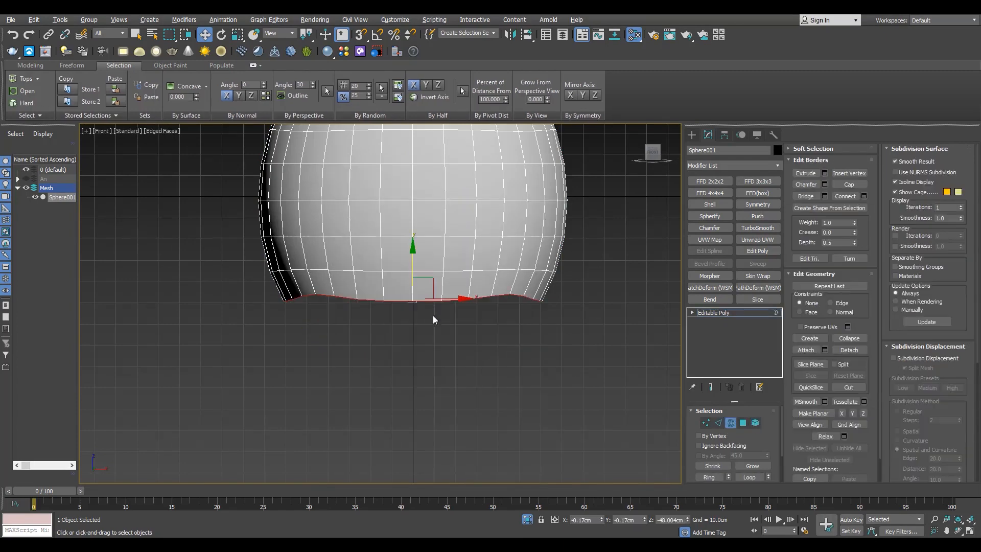
key(alt+w)
scroll(491, 231, down, 3)
key(alt+w)
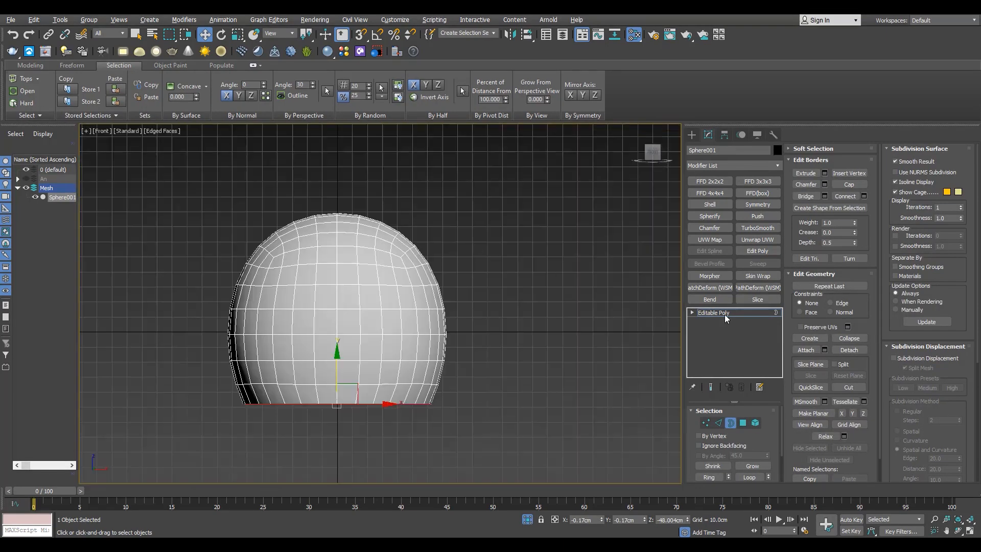
click(725, 314)
Move the object's pivot down and snap it to the centre of the flat bottom edge.
middle_drag(344, 419, 361, 398)
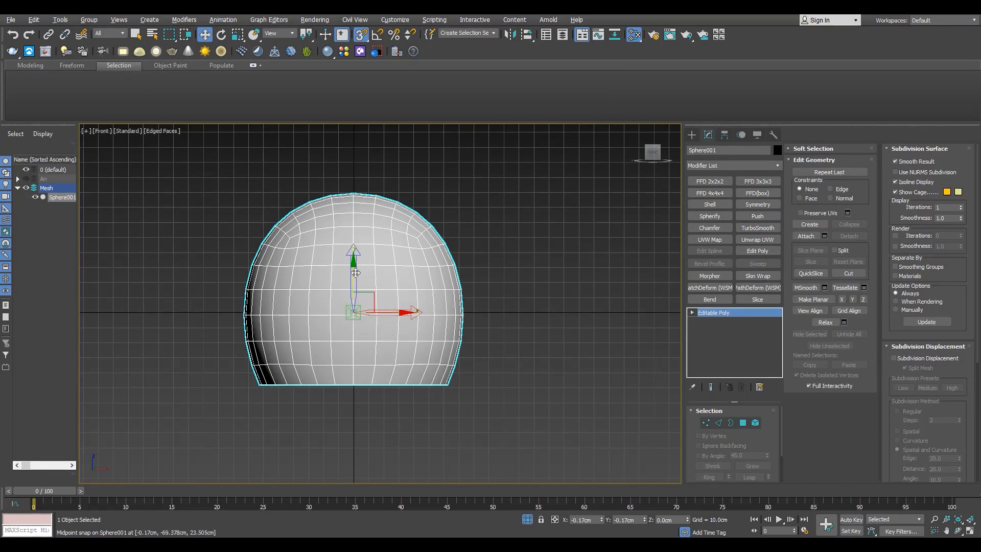
drag(355, 272, 356, 384)
key(Insert)
middle_drag(361, 430, 388, 405)
key(s)
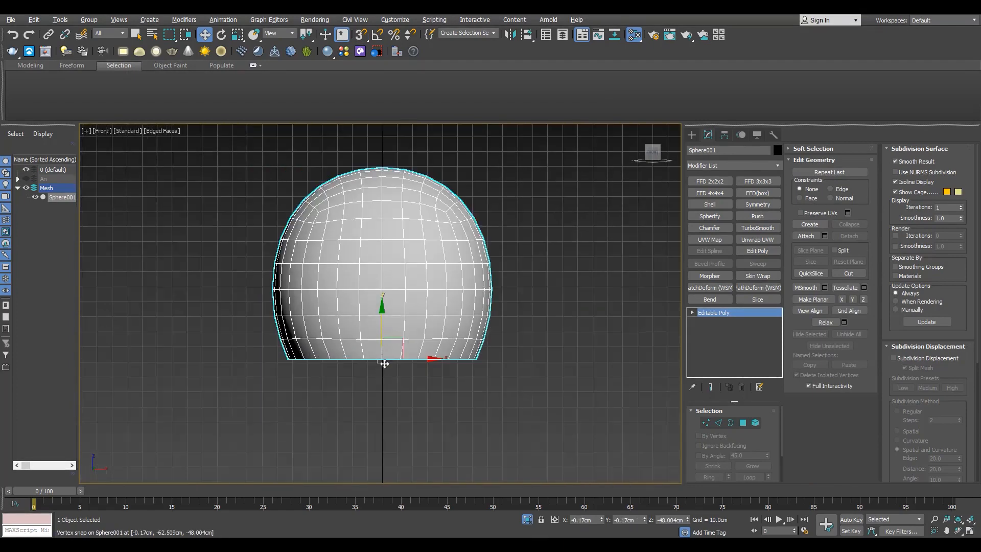
Add an FFD 2x2x2 modifier and scale its bottom control points to about 102% and its top ones to about 104%.
click(721, 180)
key(r)
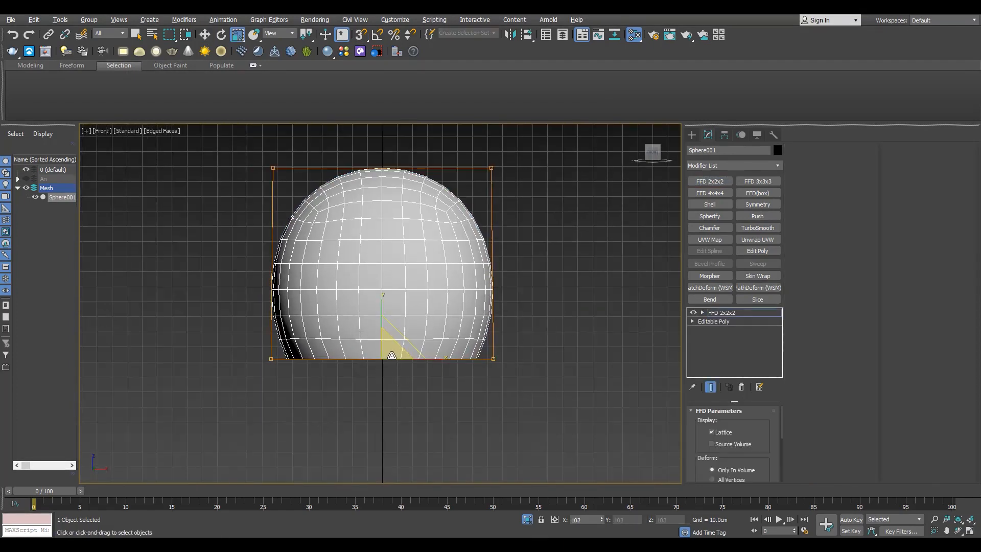
middle_drag(381, 208, 385, 260)
key(ctrl+i)
drag(398, 215, 400, 212)
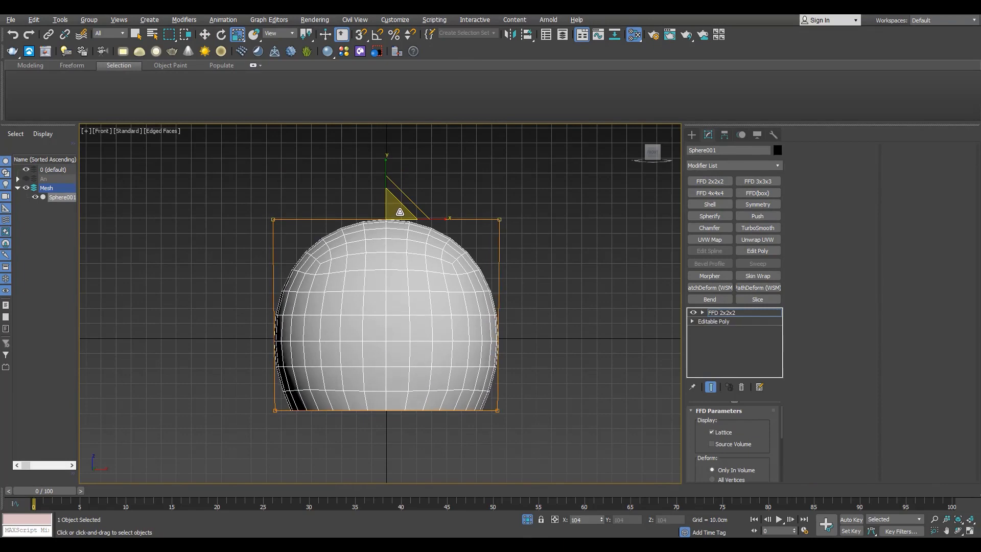
Raise the top control points of the FFD 2x2x2 lattice about 17 cm and scale them up slightly.
scroll(388, 240, down, 3)
drag(525, 279, 161, 163)
drag(387, 187, 389, 167)
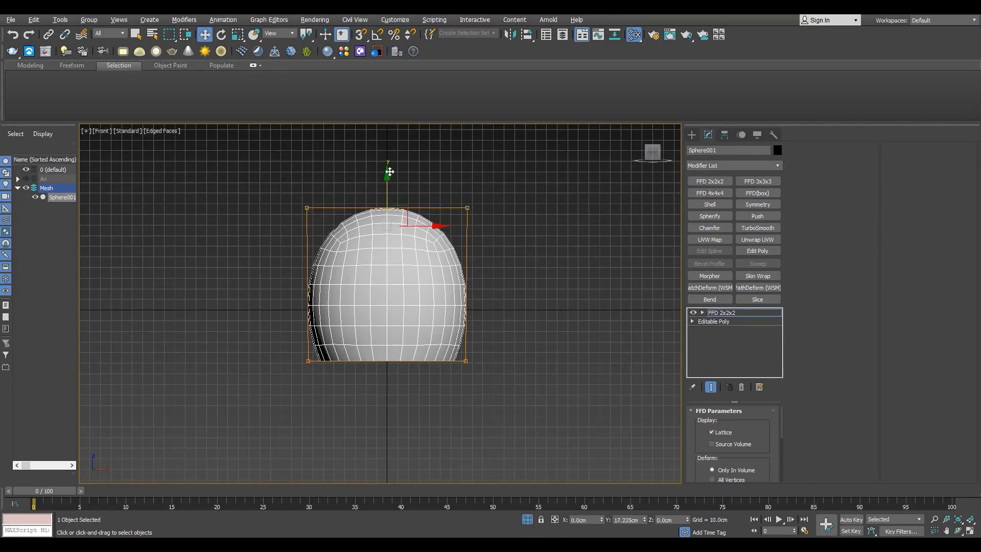
scroll(399, 196, up, 3)
middle_drag(399, 196, 377, 192)
key(r)
drag(366, 200, 367, 196)
Show the mesh in a full-size perspective view and collapse the FFD 2x2x2 modifier into the Editable Poly.
key(alt+w)
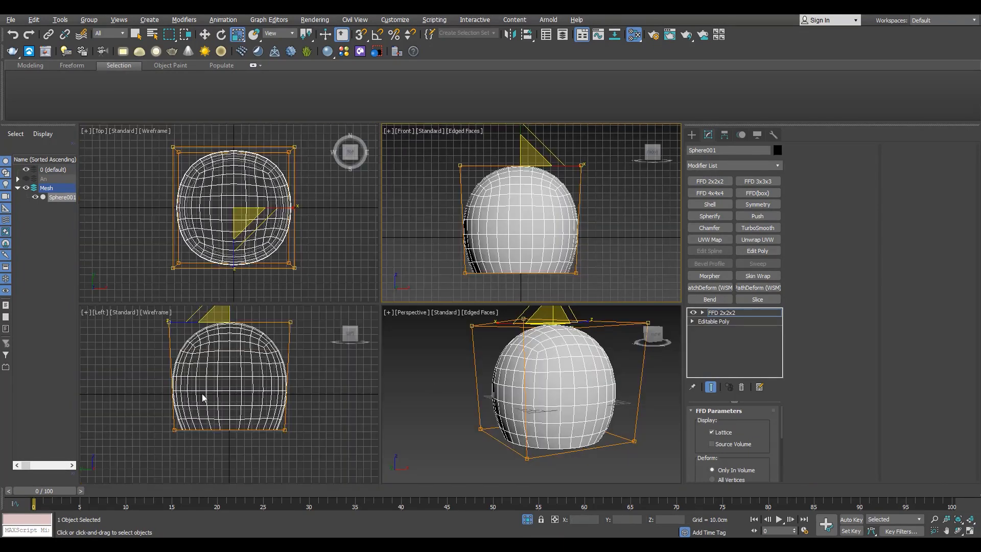
middle_click(551, 383)
key(alt+w)
alt+middle_drag(491, 353, 398, 302)
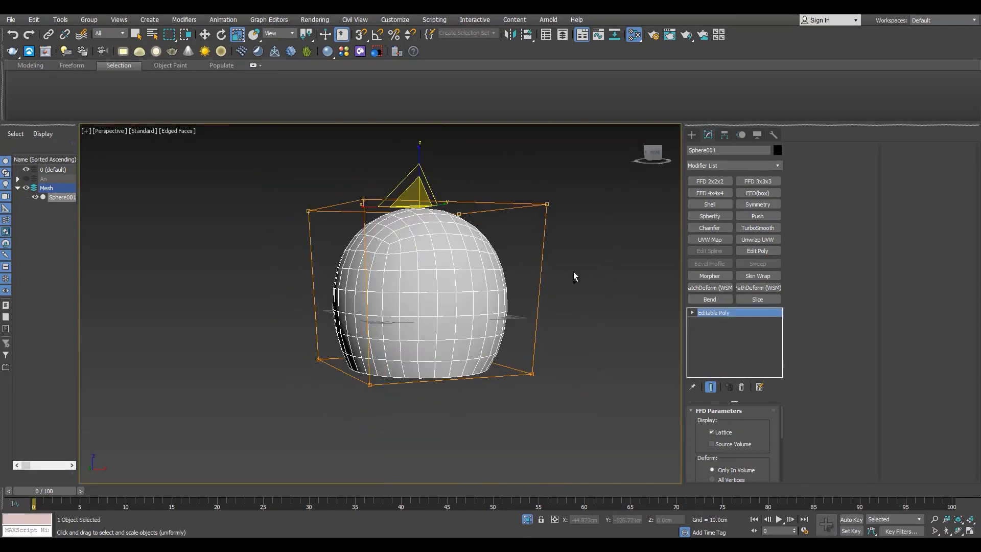
click(773, 134)
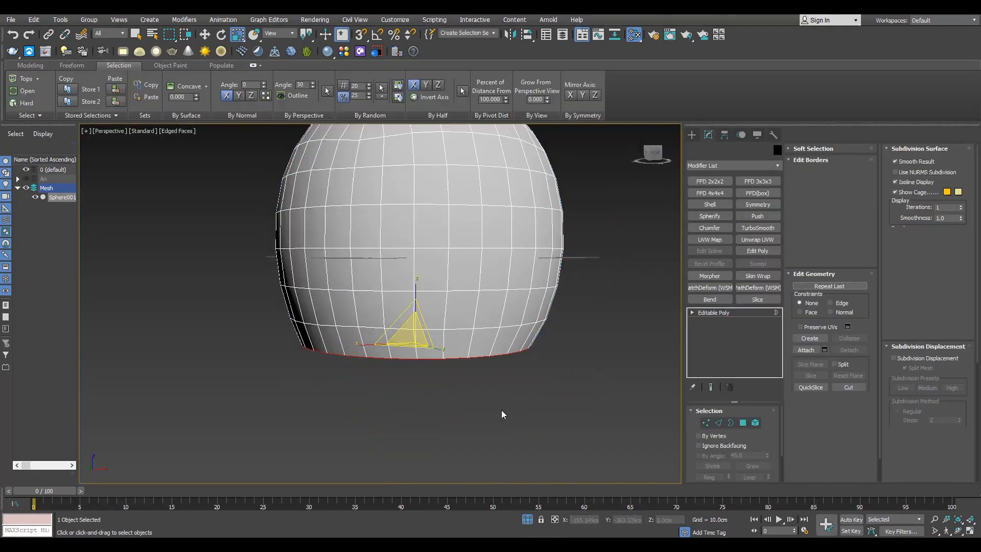
Extrude the open bottom border straight down about 39 cm to form a neck.
key(w)
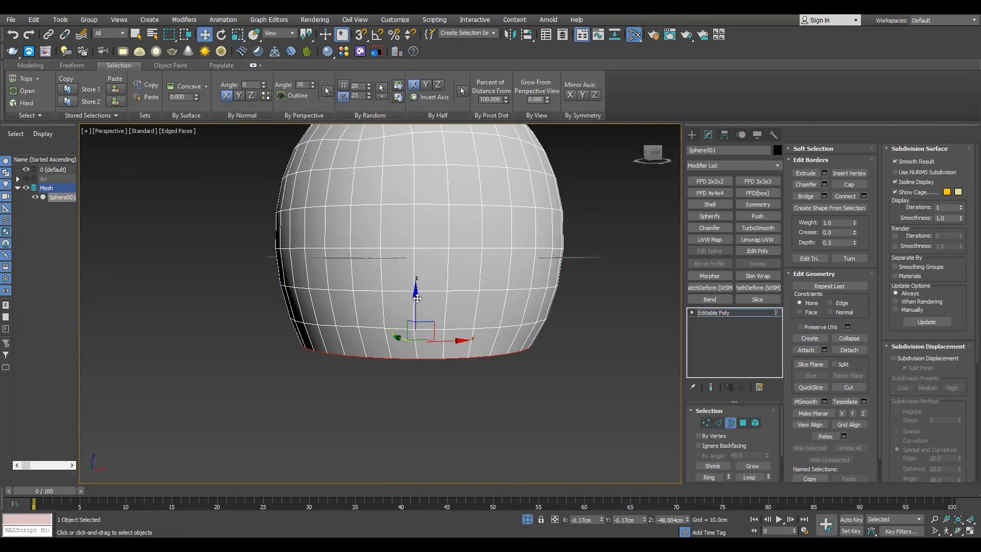
shift+drag(416, 304, 424, 371)
scroll(424, 371, down, 4)
alt+middle_drag(424, 371, 452, 360)
Try to reshape the head in the top view by scaling control points of a new FFD 4x4x4 modifier.
key(alt+w)
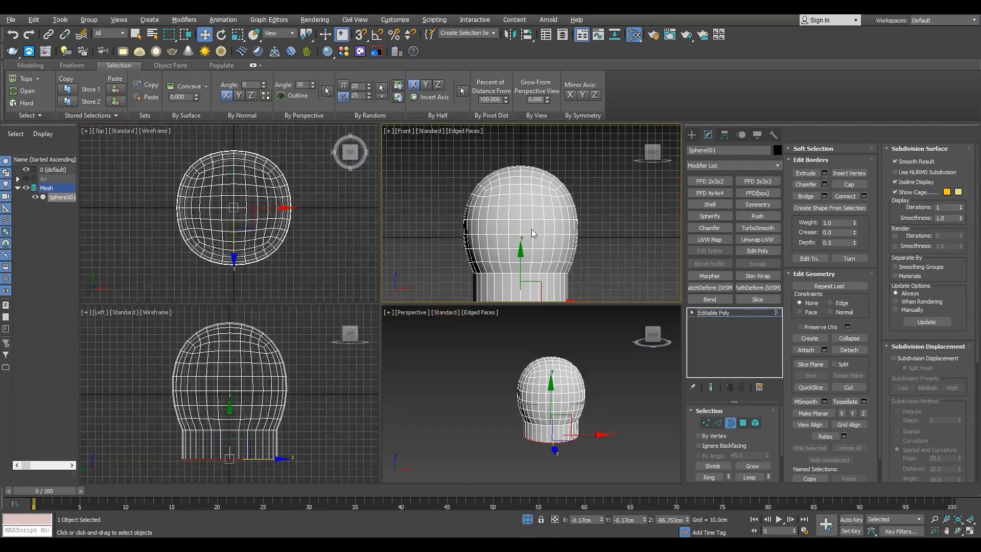
middle_click(317, 219)
key(alt+w)
click(715, 313)
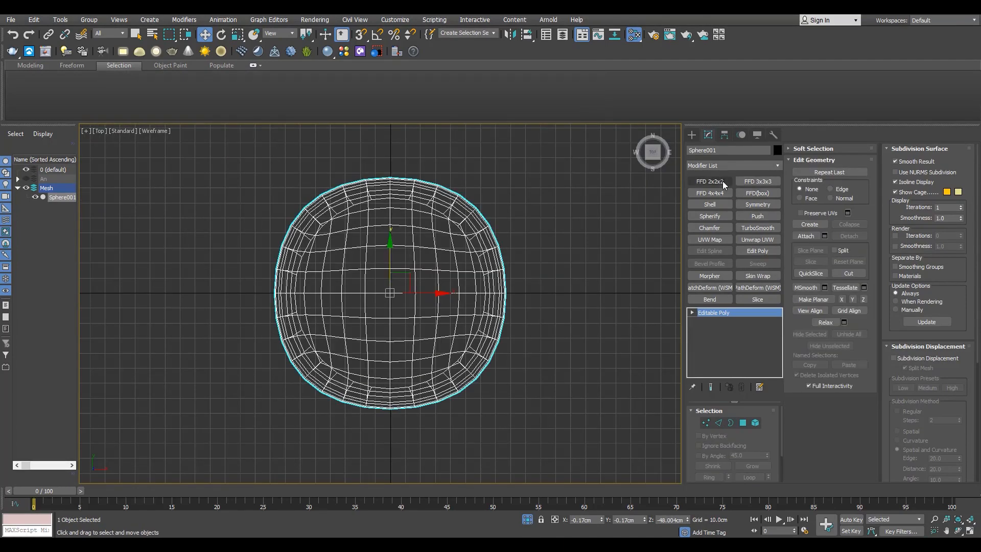
click(709, 192)
click(527, 271)
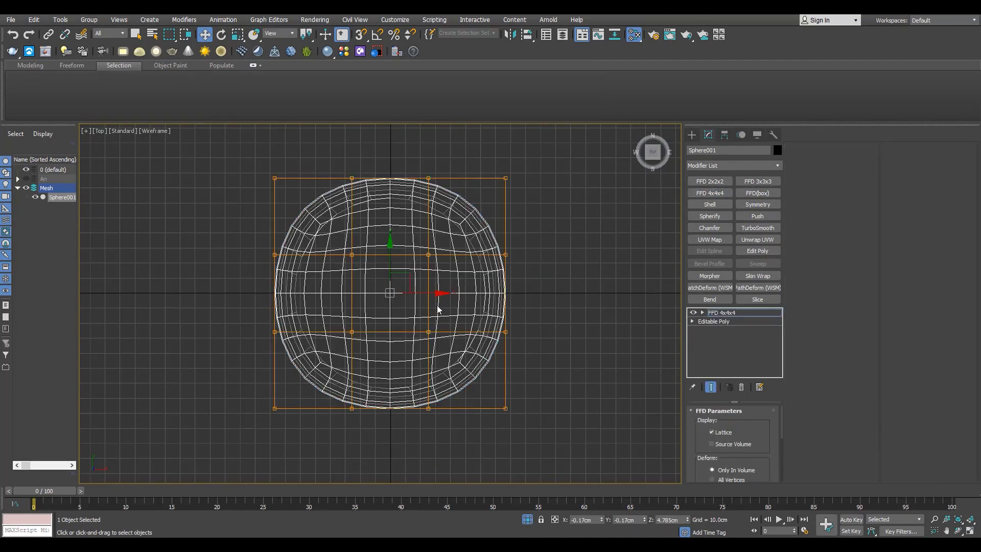
key(r)
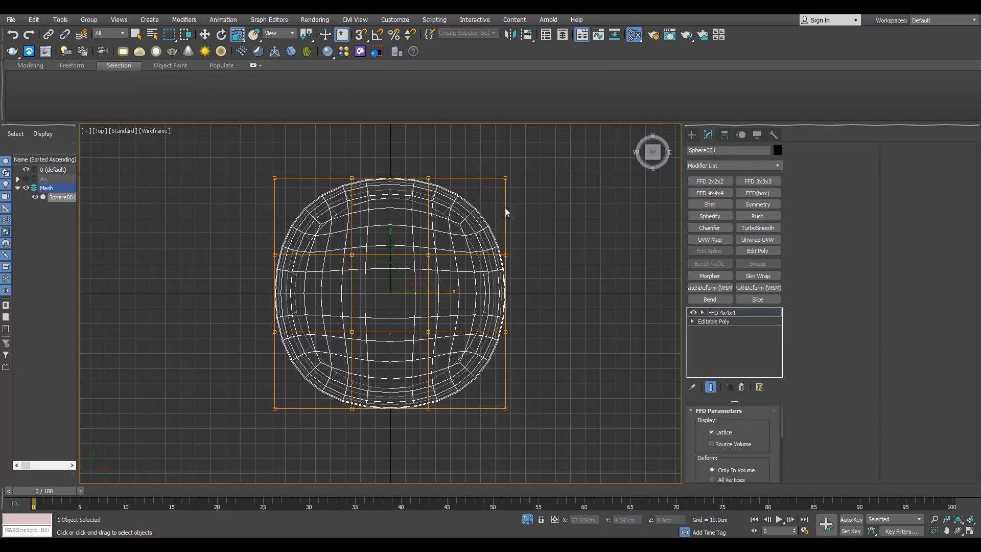
ctrl+drag(499, 430, 520, 395)
drag(399, 285, 445, 291)
key(ctrl+z)
key(ctrl+z)
Remove the FFD 4x4x4 modifier from the head and return to the perspective view.
key(alt+w)
click(419, 301)
key(alt+w)
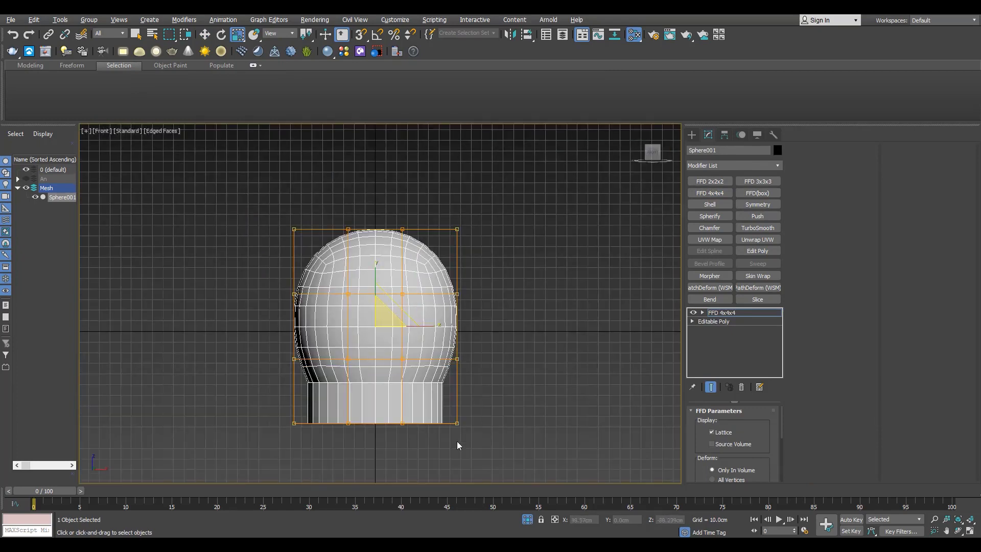
key(alt+w)
click(476, 430)
key(alt+w)
click(741, 386)
alt+middle_drag(415, 384, 400, 287)
scroll(407, 370, up, 5)
key(2)
double_click(411, 351)
double_click(414, 429)
scroll(396, 382, down, 3)
scroll(400, 287, up, 3)
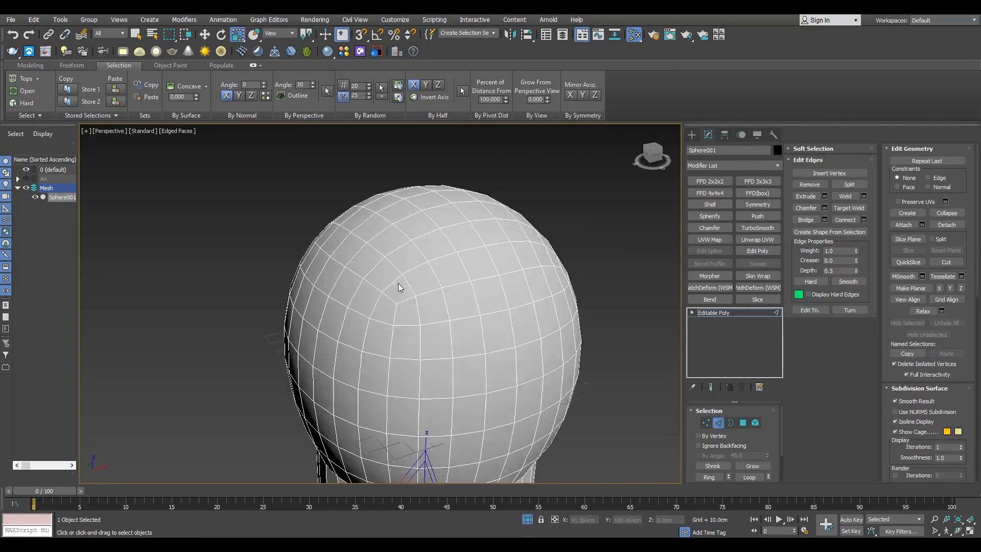
Select the three polygons around each of the four upper corner poles of the head and grow the selection by one ring.
key(4)
drag(401, 308, 391, 304)
scroll(400, 278, down, 3)
alt+middle_drag(398, 286, 485, 297)
ctrl+click(265, 331)
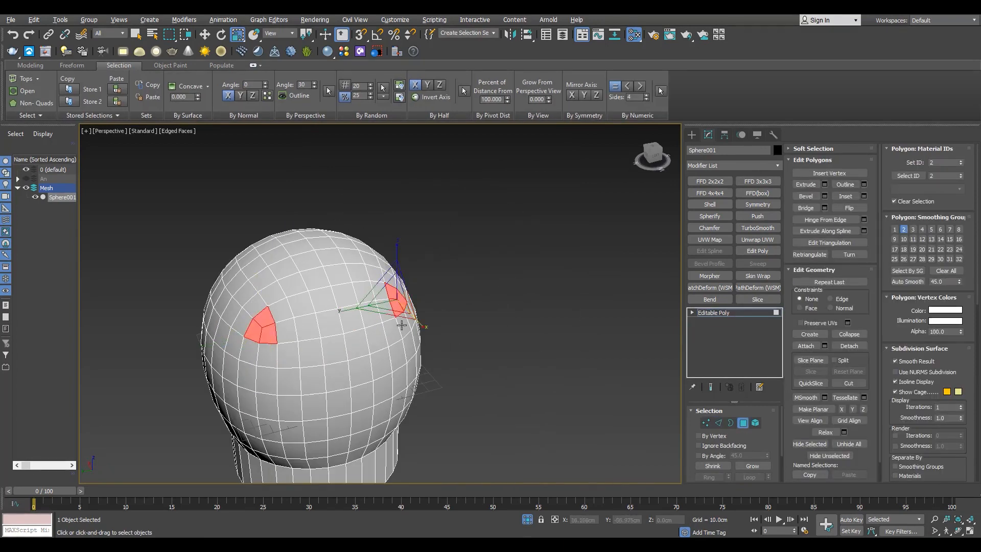
alt+middle_drag(501, 329, 373, 329)
scroll(394, 332, up, 3)
ctrl+click(395, 343)
ctrl+click(381, 318)
scroll(383, 320, down, 4)
scroll(375, 328, up, 4)
ctrl+click(382, 307)
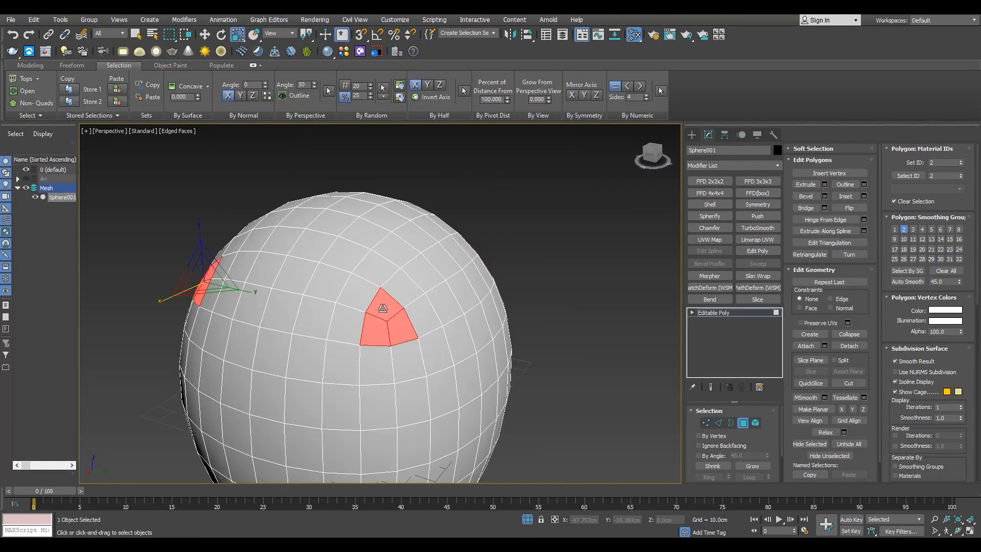
click(755, 467)
Inset the four selected polygon patches using Bevel with a height of 0 cm and a negative outline.
scroll(347, 281, down, 4)
alt+middle_drag(325, 281, 353, 258)
scroll(352, 257, up, 3)
key(ctrl+shift+b)
scroll(306, 249, up, 5)
right_click(387, 324)
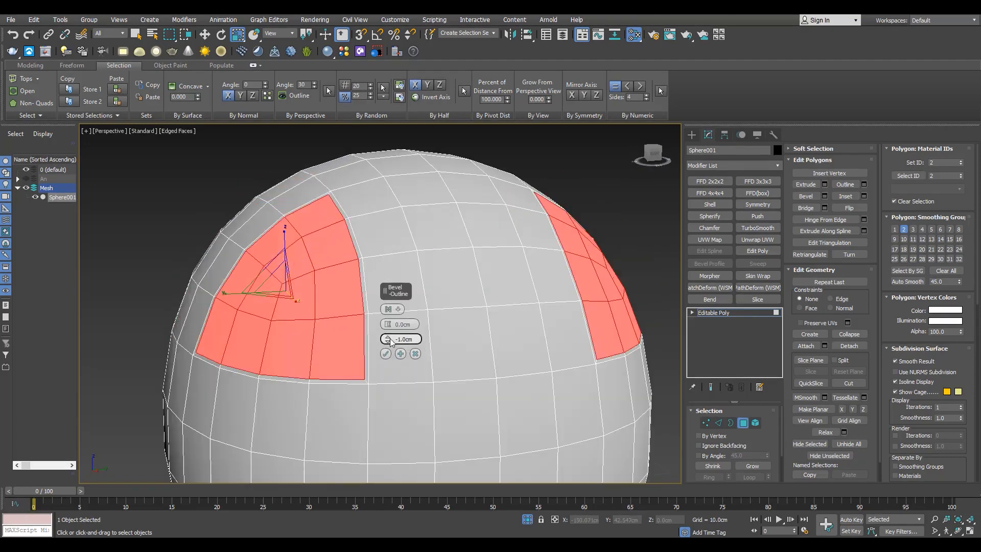
drag(387, 340, 373, 523)
click(385, 354)
Reshape the four inset polygon patches so that their outlines are round.
key(alt+g)
scroll(355, 350, down, 3)
alt+middle_drag(345, 338, 324, 339)
scroll(366, 280, up, 2)
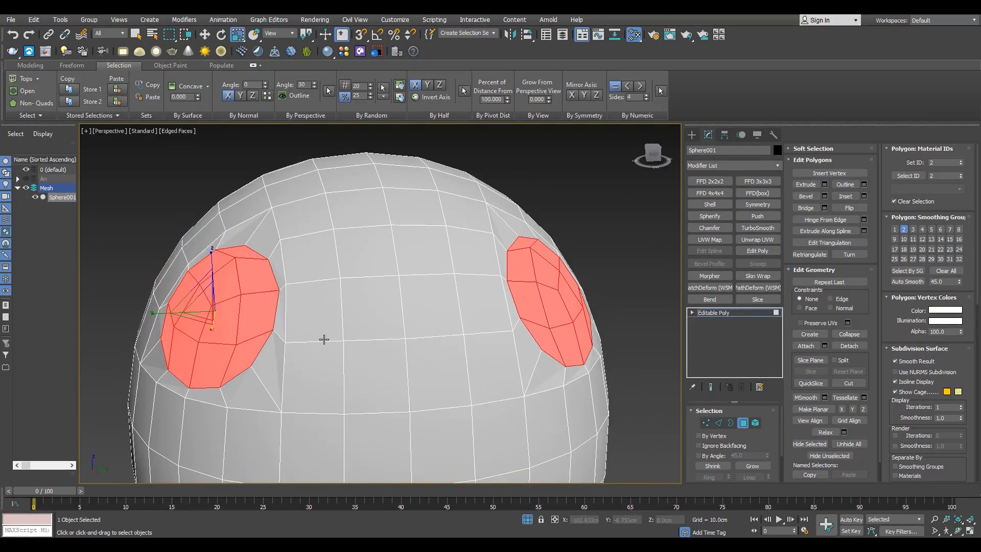
Bevel the four round patches inward into the head, lower them along Z and switch to wireframe display.
key(ctrl+shift+b)
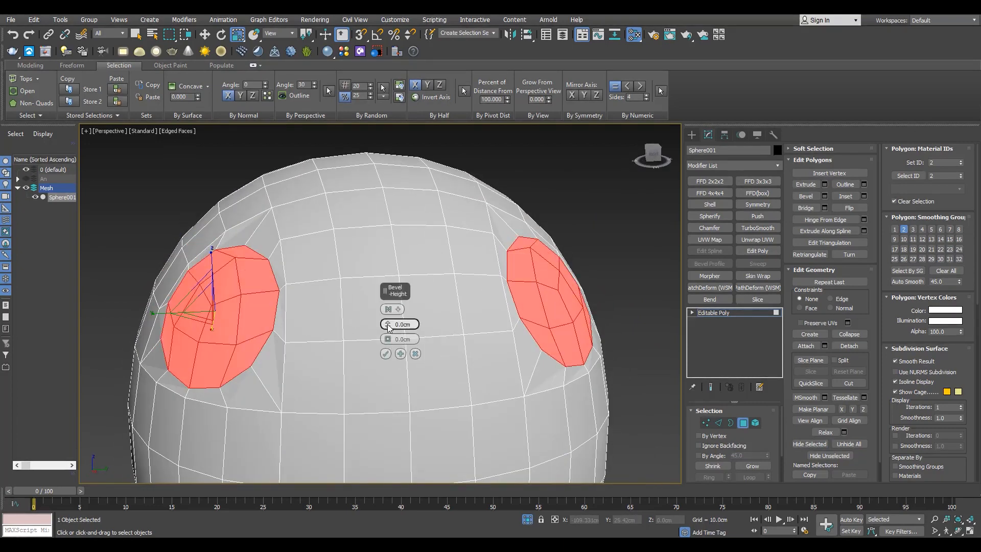
middle_drag(233, 281, 267, 220)
key(w)
drag(251, 210, 251, 285)
key(F3)
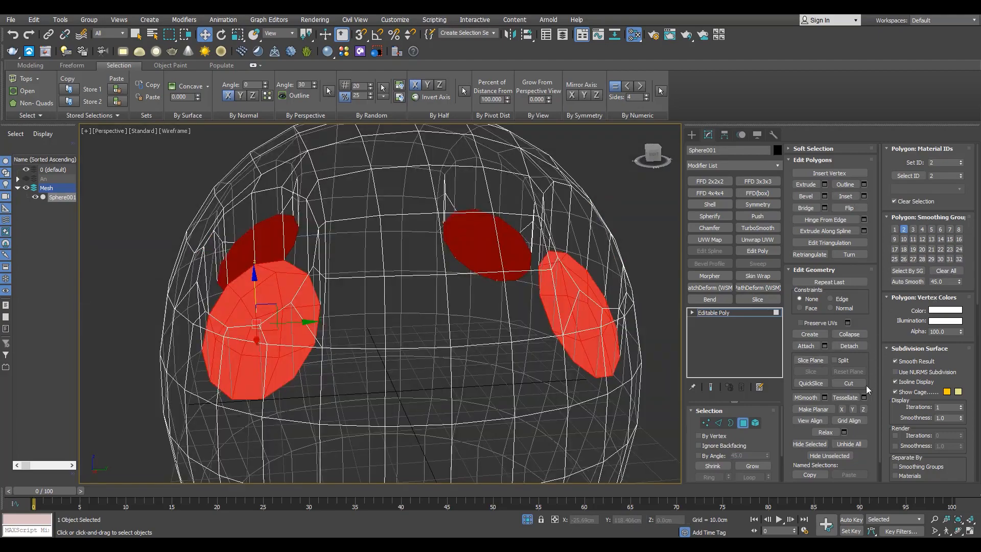
Scale the four recessed floor patches around their own centres in the top view to make them rounder and slightly smaller.
mouse_move(301, 250)
alt+middle_down()
mouse_move(302, 279)
mouse_move(338, 335)
mouse_move(322, 275)
alt+middle_up()
key(F3)
key(F3)
key(t)
click(706, 423)
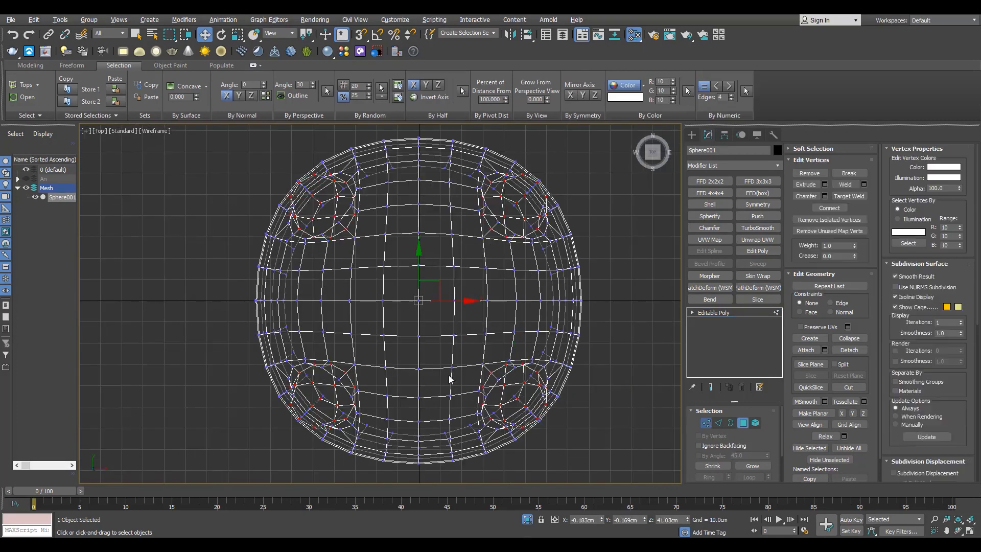
key(4)
scroll(316, 384, up, 2)
click(335, 428)
key(r)
drag(330, 397, 332, 402)
key(w)
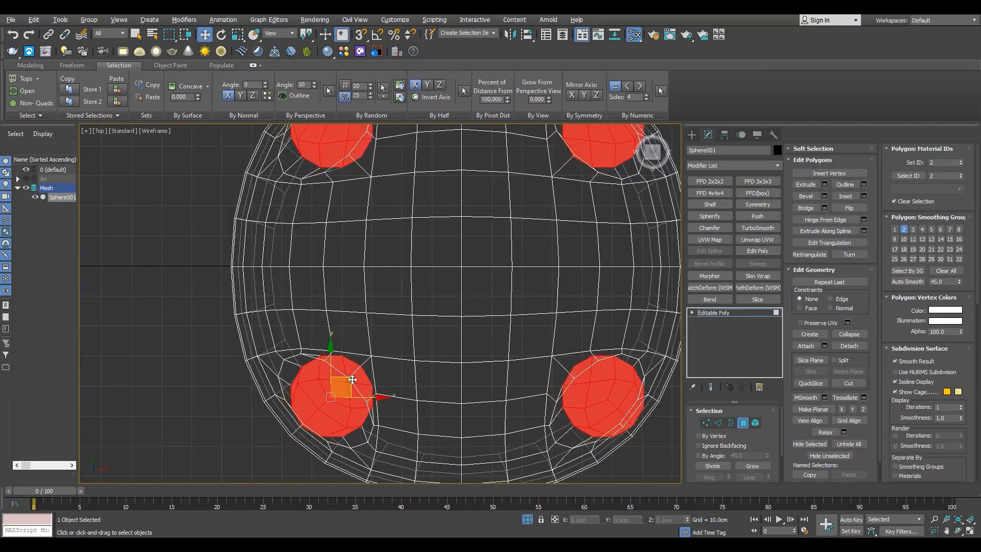
Convert the floor patch selection to vertices and scale them together about the head's centre.
ctrl+click(706, 424)
key(r)
drag(468, 265, 471, 264)
key(F3)
key(alt+w)
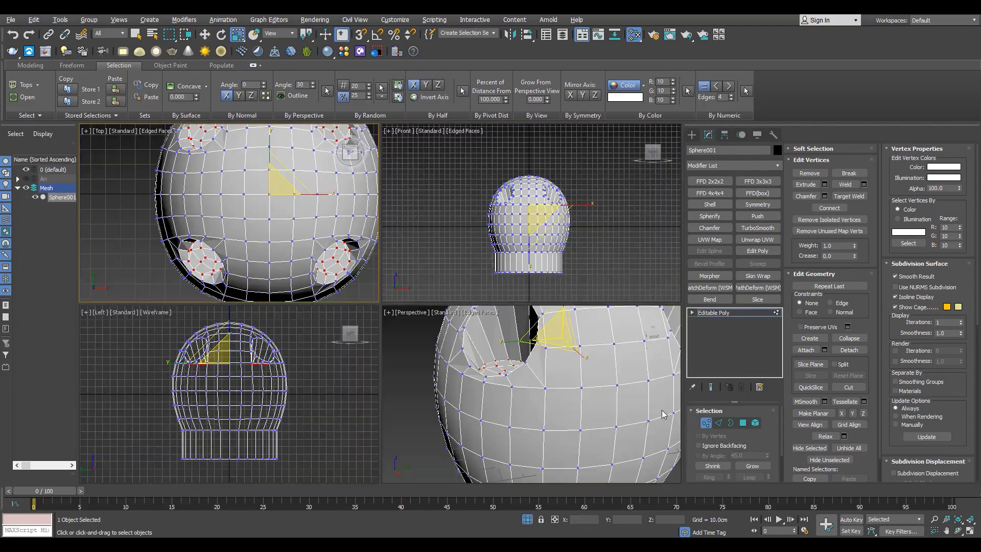
middle_click(663, 413)
key(alt+w)
alt+middle_drag(329, 299, 268, 316)
drag(428, 207, 434, 218)
Select the horizontal edge runs that link neighbouring holes on all four sides of the head.
alt+middle_drag(434, 218, 398, 245)
key(4)
scroll(292, 288, down, 5)
alt+middle_drag(292, 288, 334, 290)
key(1)
scroll(334, 290, up, 4)
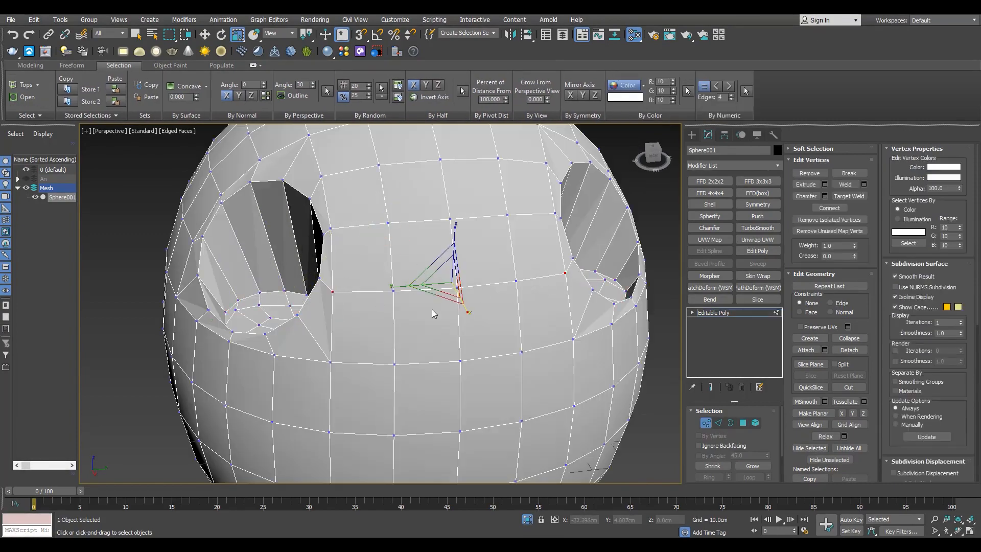
scroll(517, 281, down, 4)
key(2)
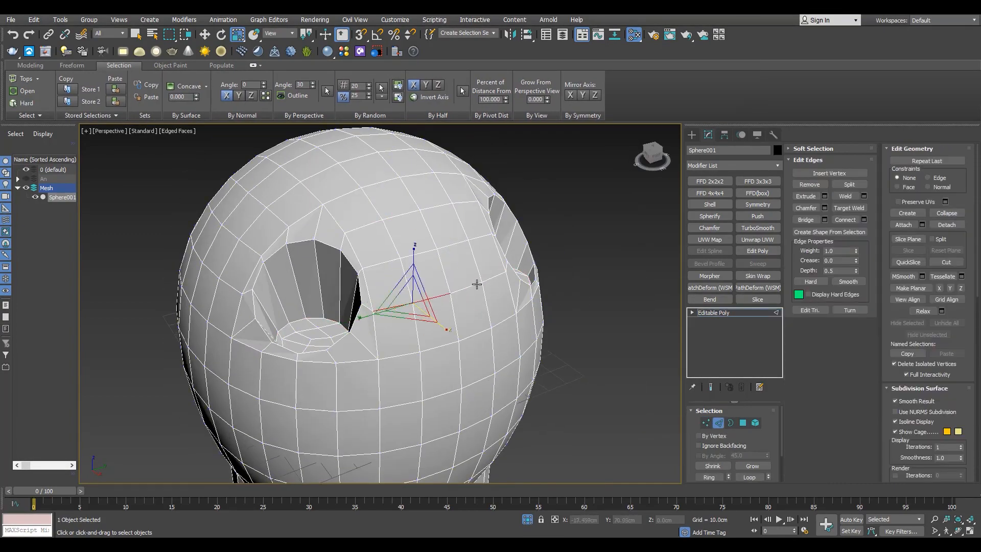
alt+middle_drag(228, 314, 335, 335)
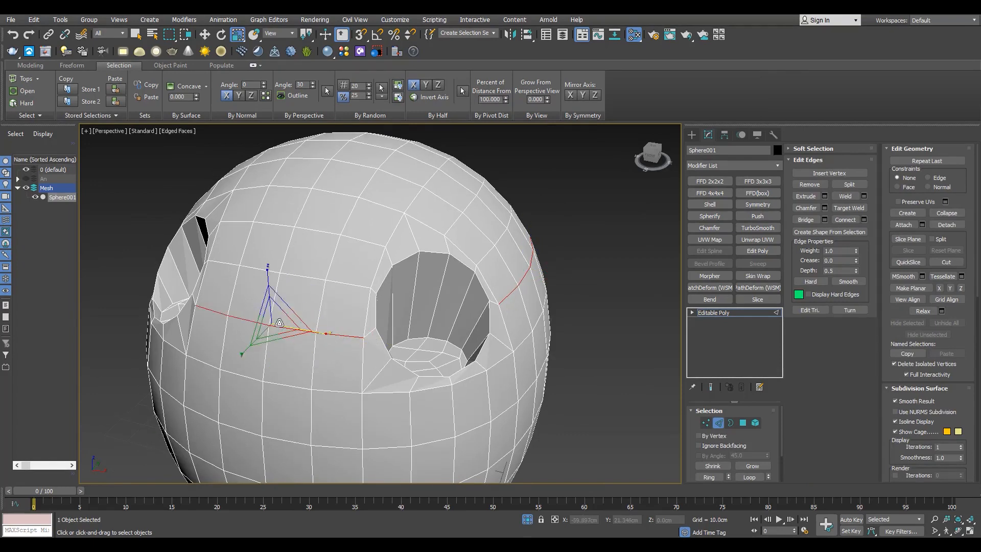
alt+middle_drag(280, 322, 273, 389)
ctrl+click(145, 317)
scroll(145, 317, down, 3)
alt+middle_drag(148, 318, 164, 291)
scroll(271, 354, up, 2)
ctrl+click(286, 348)
scroll(307, 332, down, 3)
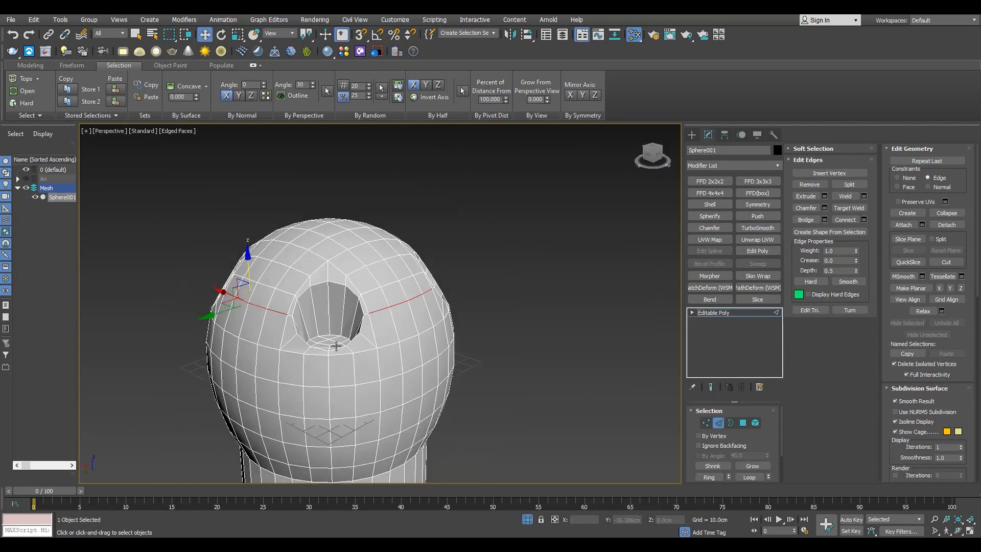
Scale the four vertices at the holes' inner corners outward to 112% in the top view, using the Edge constraint.
alt+middle_drag(335, 343, 291, 332)
scroll(284, 249, up, 5)
alt+middle_drag(284, 250, 349, 287)
key(1)
key(alt+w)
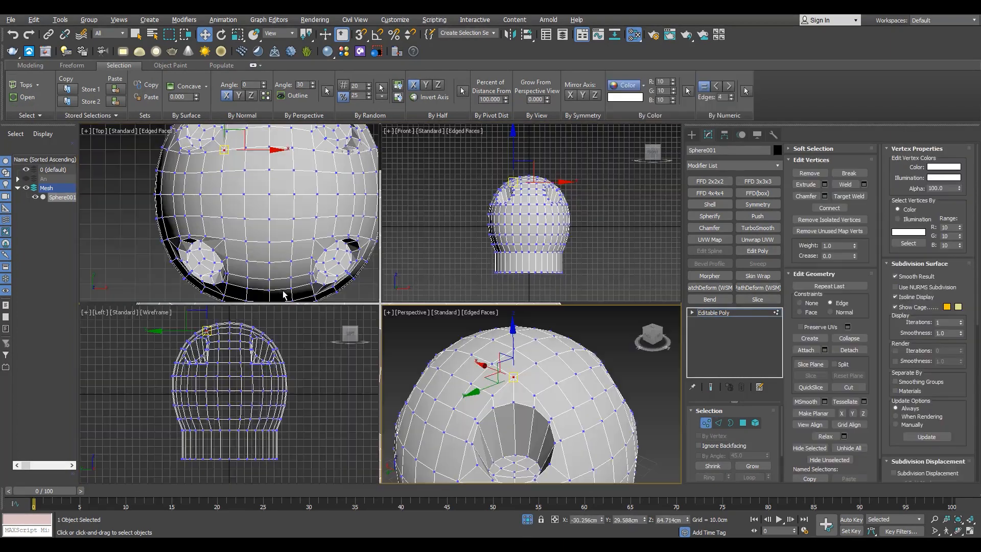
key(alt+w)
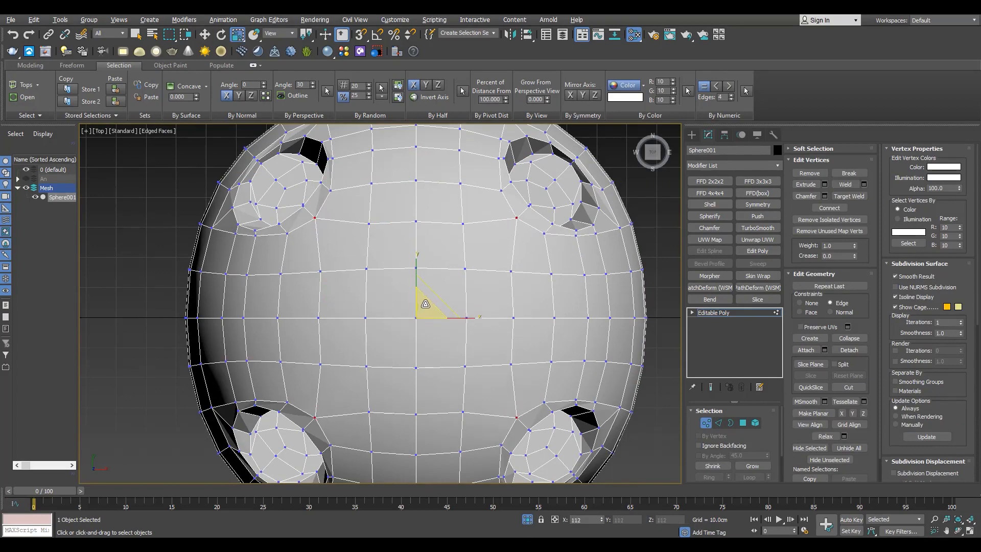
Select the eight vertices flanking the holes' inner corners and scale them to 104% in the top view.
scroll(270, 235, up, 2)
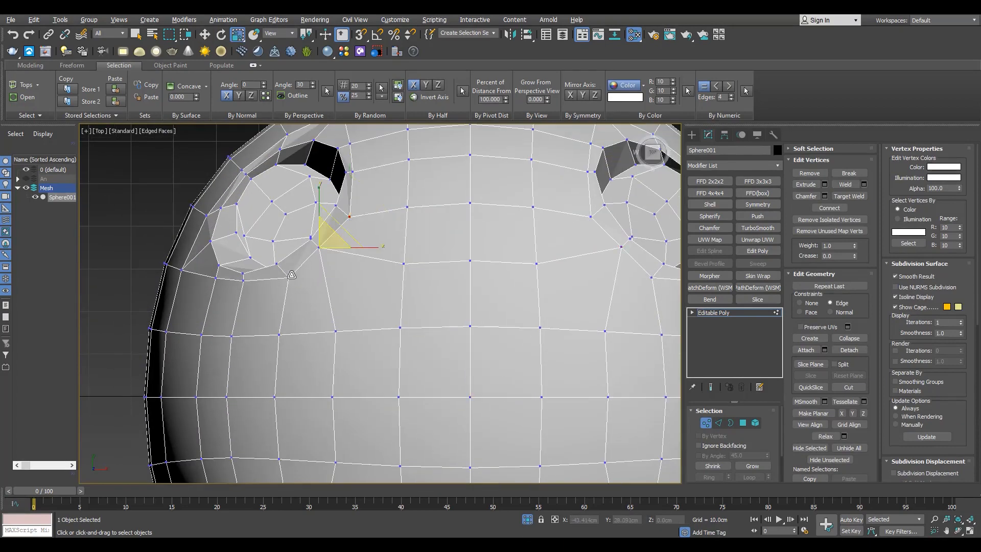
scroll(291, 274, down, 3)
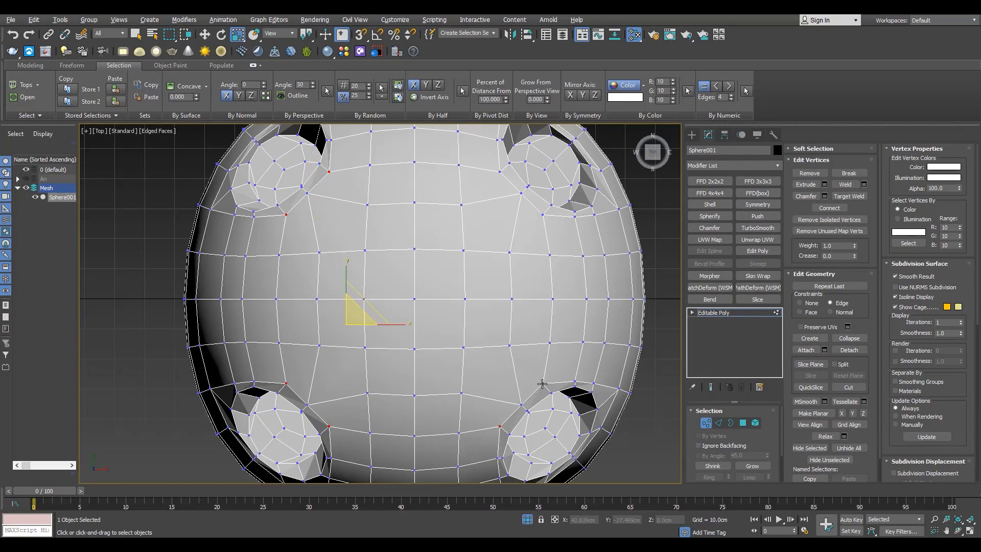
ctrl+click(542, 384)
middle_drag(506, 244, 499, 290)
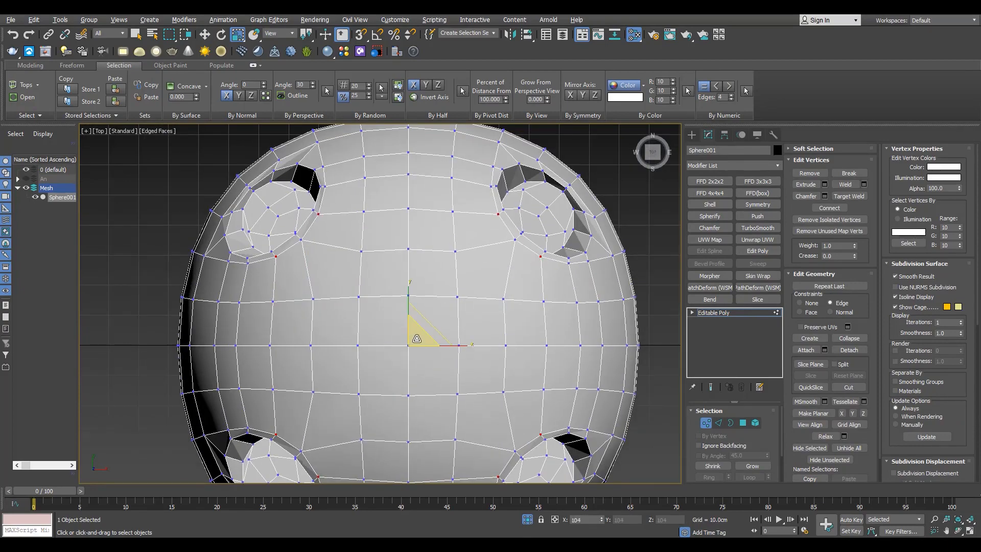
key(alt+w)
middle_click(443, 347)
key(alt+w)
Auto-smooth all polygons of the head with a 45-degree threshold and clear the selection.
alt+middle_drag(443, 347, 337, 250)
key(F4)
key(4)
key(ctrl+a)
click(907, 282)
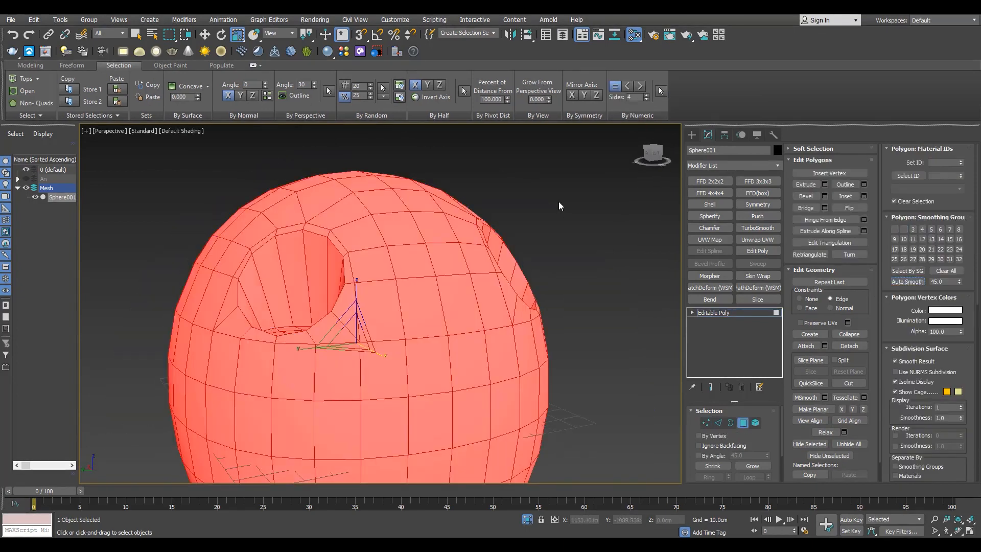
click(558, 203)
Select the floor patches of the holes by angle at 45 degrees and inspect their depth in wireframe.
alt+middle_drag(279, 322, 289, 368)
key(F4)
click(706, 454)
click(294, 361)
scroll(358, 368, down, 4)
alt+middle_drag(470, 342, 356, 346)
ctrl+click(350, 366)
ctrl+click(399, 374)
alt+middle_drag(434, 353, 372, 309)
key(w)
scroll(358, 351, up, 4)
key(F3)
mouse_move(306, 297)
alt+middle_down()
mouse_move(331, 299)
mouse_move(329, 341)
mouse_move(361, 296)
alt+middle_up()
key(F3)
scroll(331, 298, down, 4)
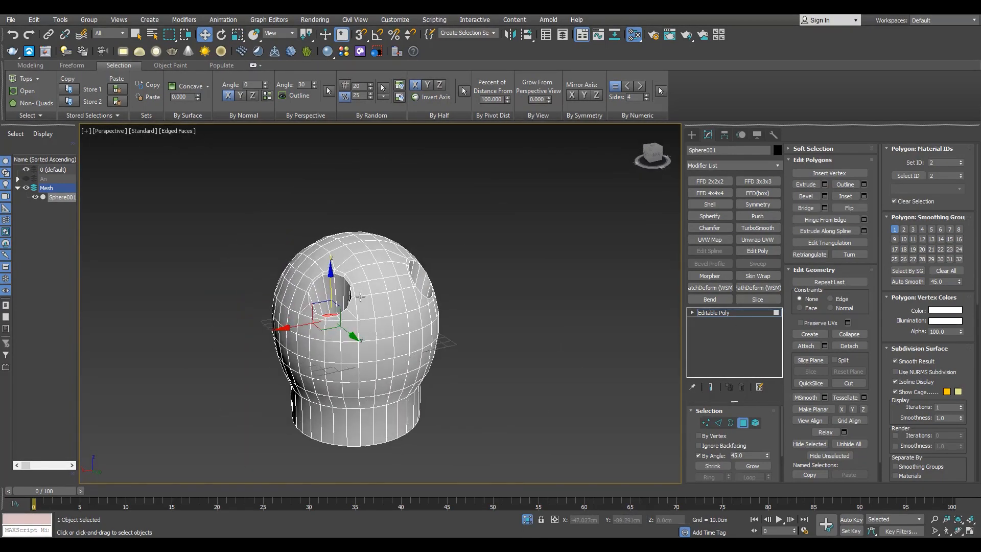
Select the closed edge outline that follows the holes' upper rims and the horizontal runs between them.
scroll(362, 294, up, 4)
key(2)
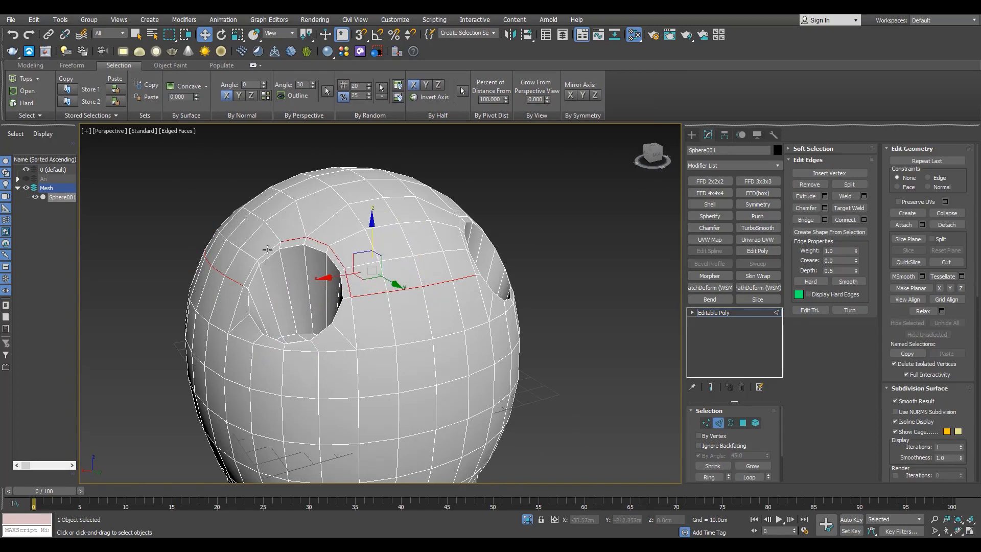
alt+middle_drag(281, 329, 300, 344)
scroll(267, 275, up, 3)
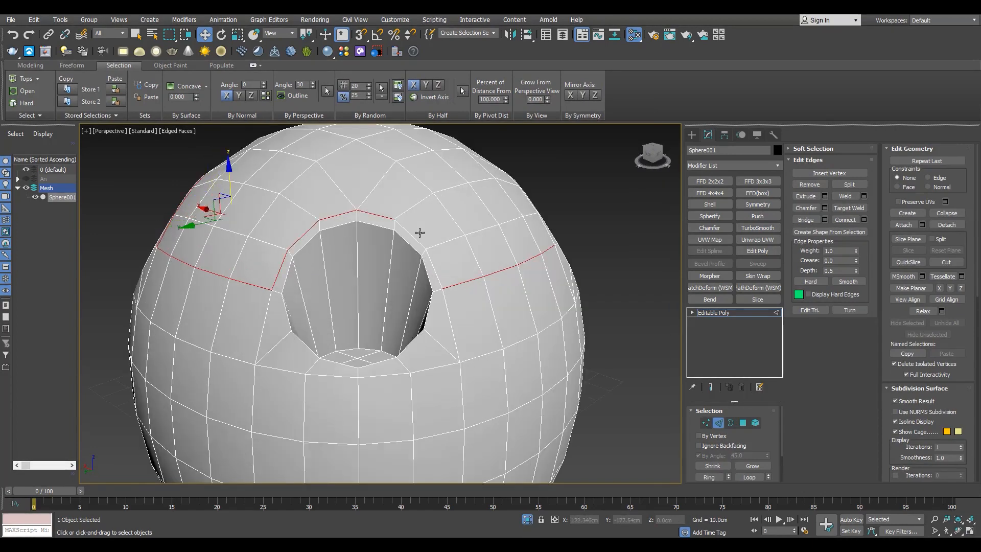
scroll(432, 265, down, 4)
alt+middle_drag(432, 265, 385, 263)
scroll(385, 263, up, 3)
ctrl+click(393, 280)
ctrl+click(408, 255)
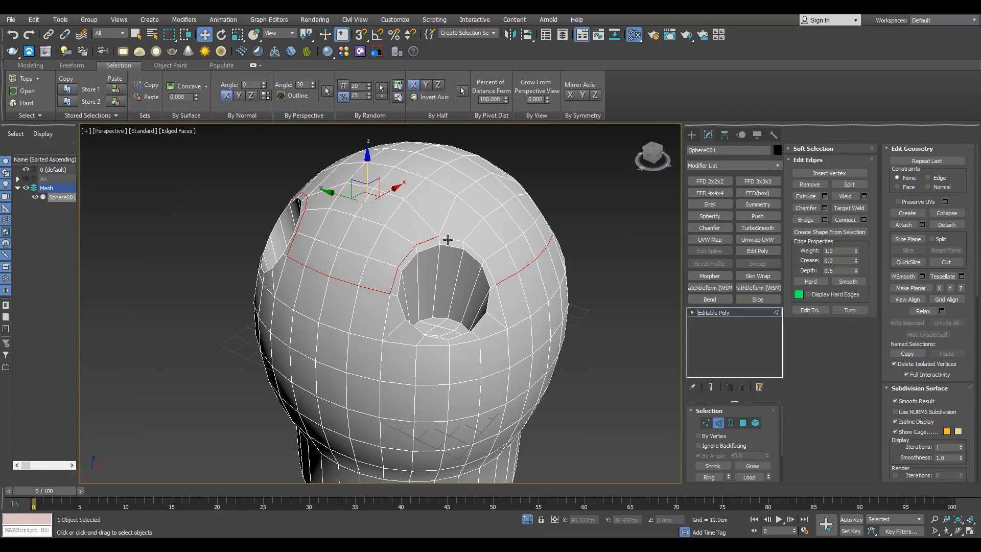
alt+middle_drag(488, 264, 354, 285)
scroll(353, 285, up, 3)
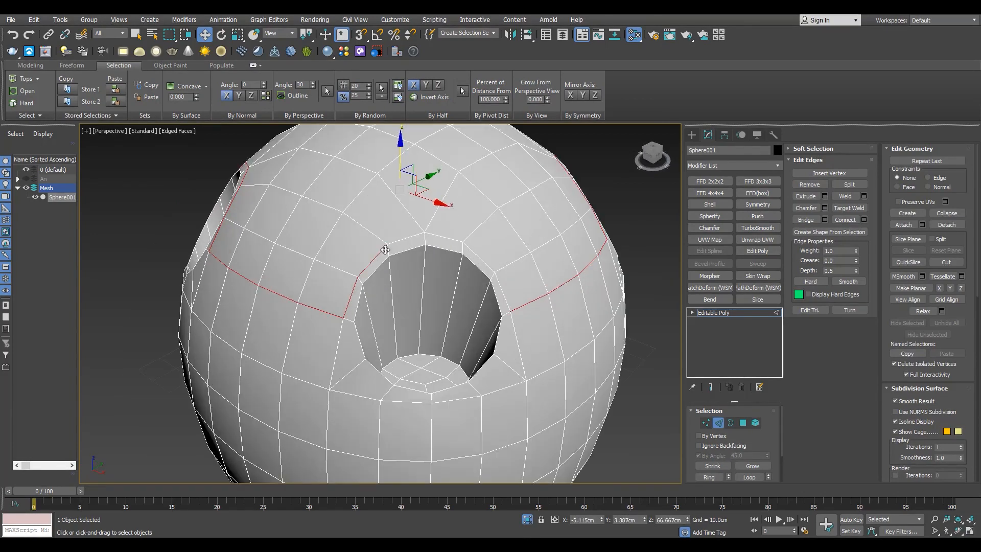
ctrl+click(499, 279)
Chamfer the selected panel outline by 0.859 cm with 1 segment.
scroll(499, 280, down, 4)
alt+middle_drag(499, 280, 383, 217)
scroll(409, 250, up, 2)
scroll(328, 225, up, 4)
scroll(387, 237, up, 2)
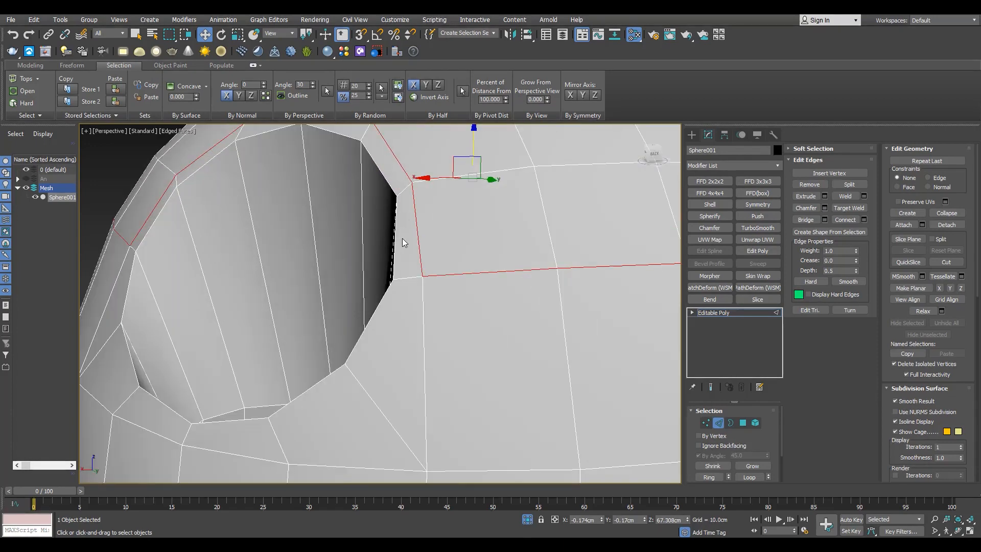
click(825, 207)
scroll(438, 201, up, 2)
drag(389, 324, 389, 327)
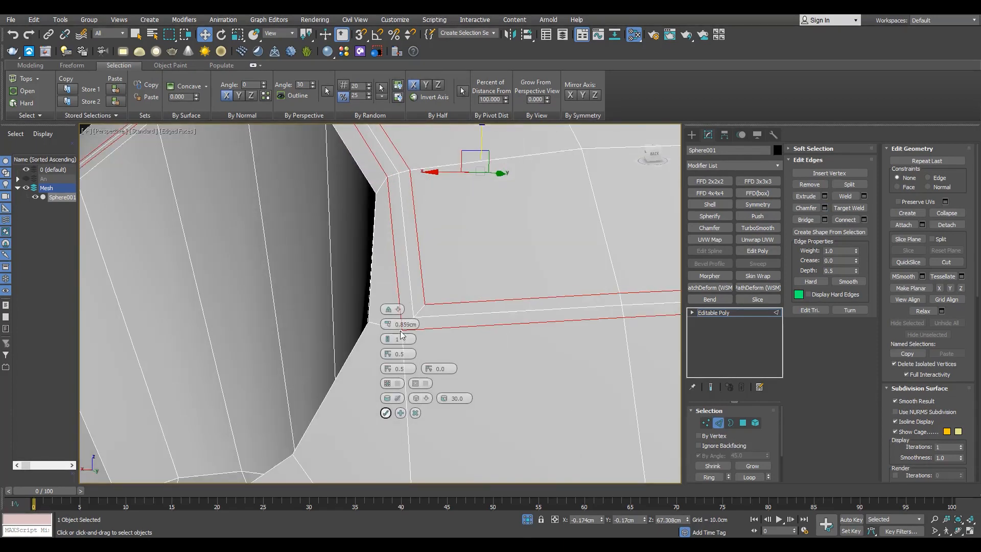
click(385, 412)
Sink the chamfered strip into a groove using the Normal constraint and chamfer its border edges by 0.394 cm.
middle_drag(507, 240, 500, 294)
drag(475, 184, 476, 195)
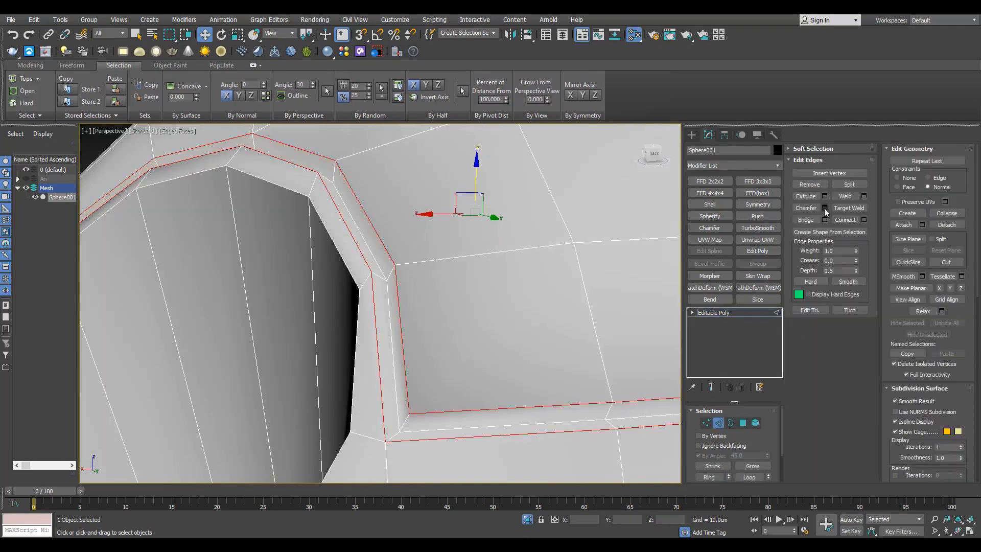
click(823, 207)
drag(387, 324, 388, 339)
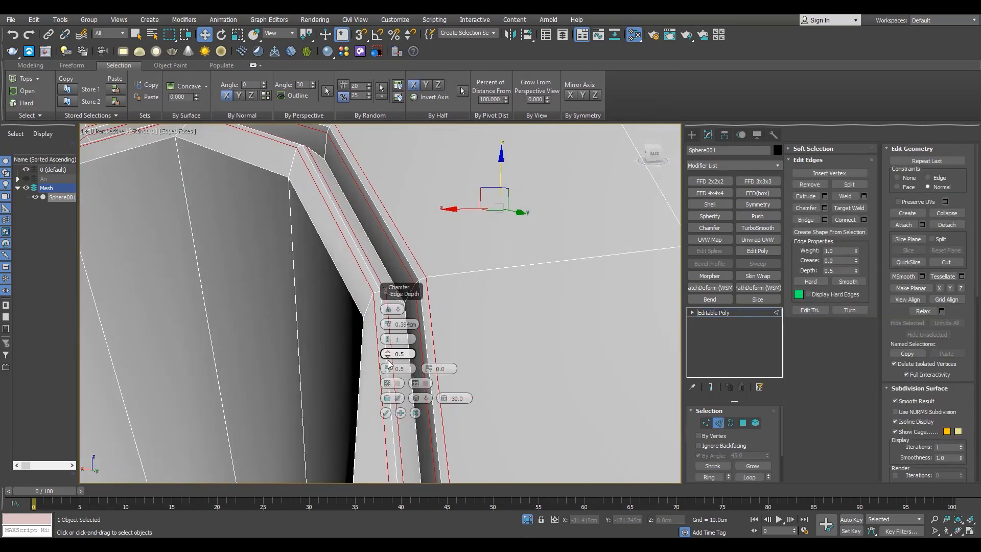
click(385, 413)
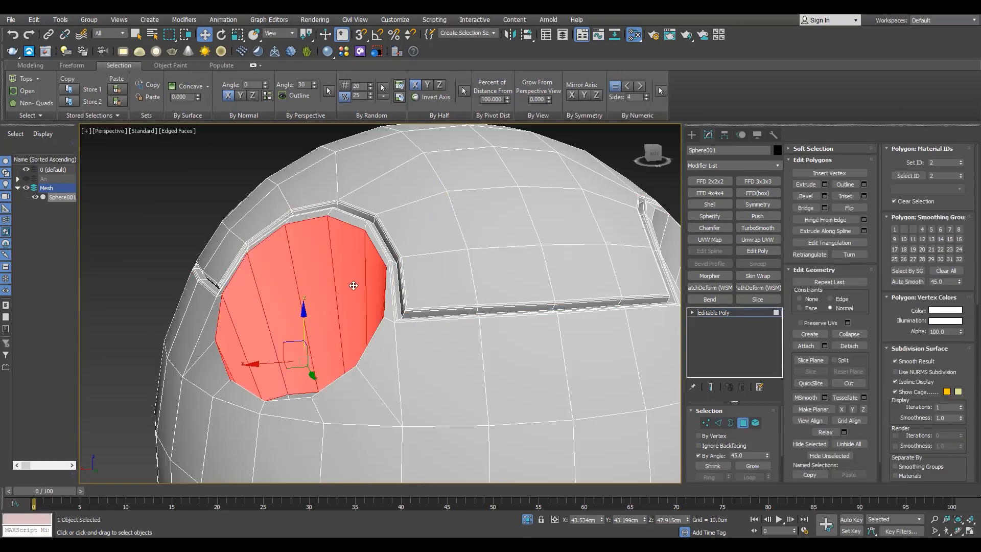
Select the inner walls of all four holes by angle and convert the selection to its border edges.
scroll(350, 281, down, 5)
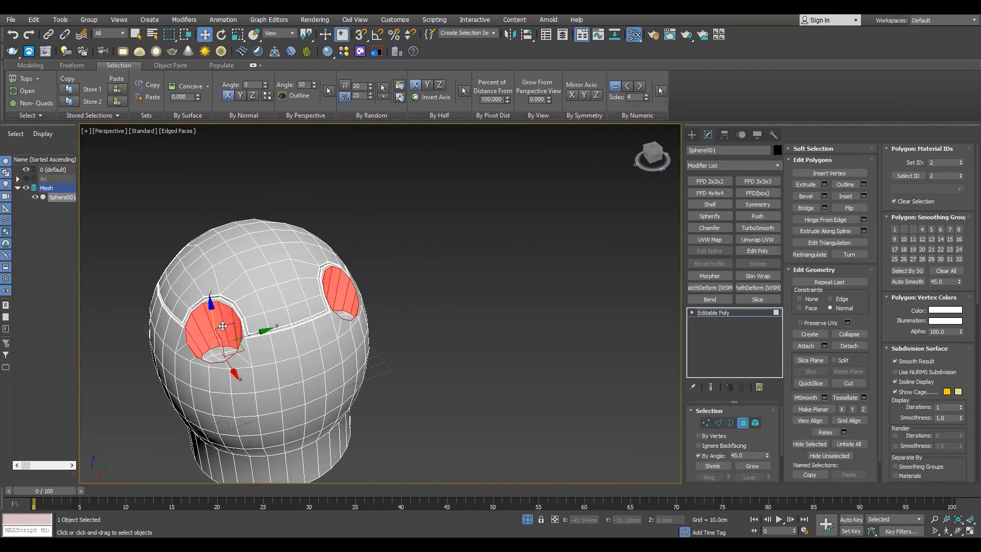
alt+middle_drag(222, 325, 393, 334)
ctrl+click(291, 376)
ctrl+click(149, 345)
alt+middle_drag(149, 345, 313, 339)
scroll(313, 339, up, 6)
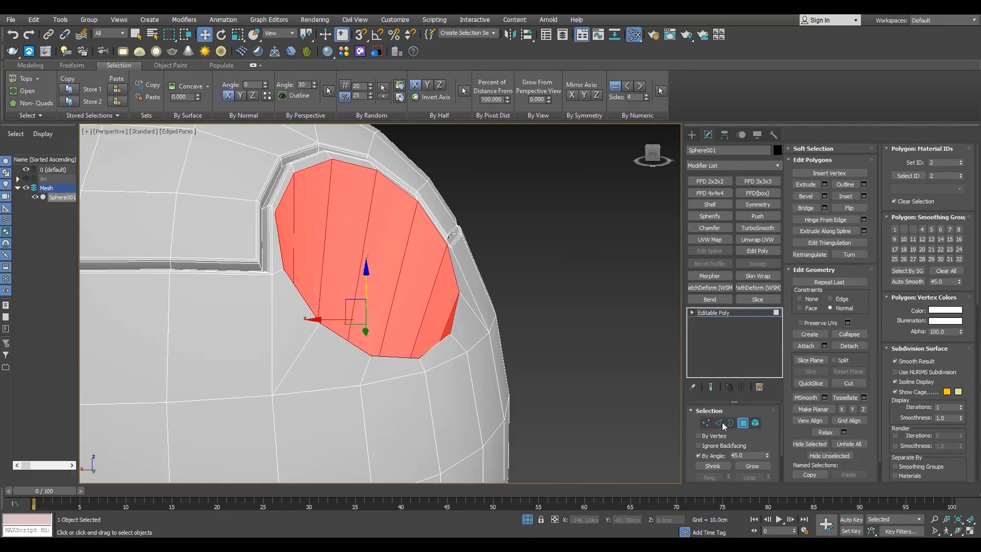
shift+click(719, 423)
Chamfer the border edges of the four holes' walls by 0.239 cm.
scroll(460, 327, up, 3)
alt+middle_drag(475, 327, 541, 251)
scroll(541, 251, up, 3)
click(824, 208)
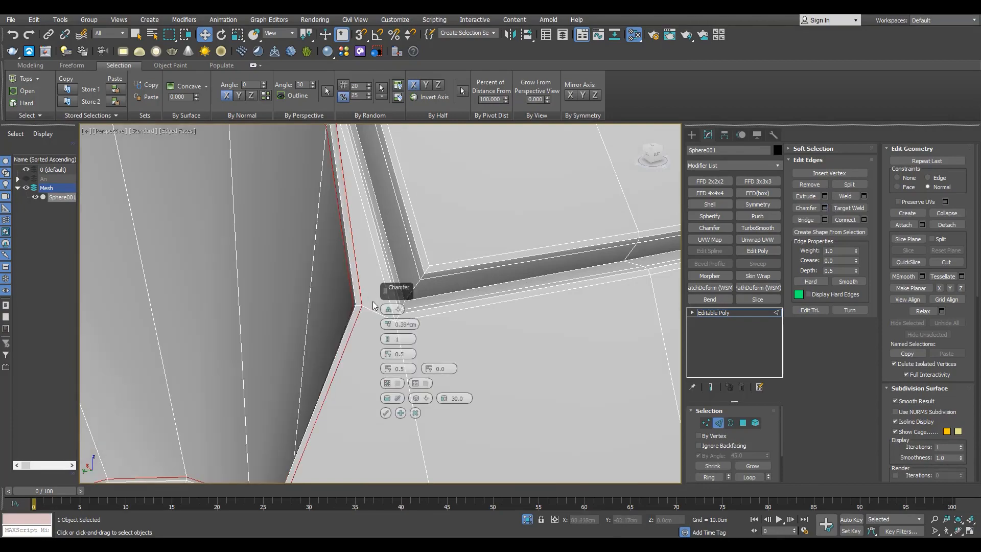
scroll(313, 264, down, 5)
scroll(286, 272, up, 4)
scroll(265, 283, down, 8)
alt+middle_drag(265, 283, 309, 289)
scroll(281, 326, up, 5)
alt+middle_drag(281, 327, 246, 266)
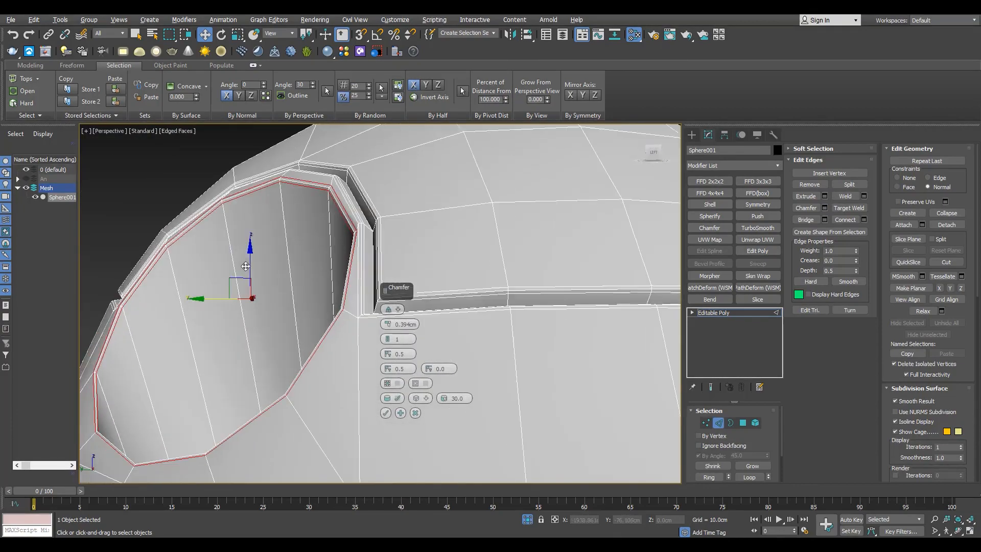
scroll(246, 267, up, 3)
drag(387, 324, 392, 332)
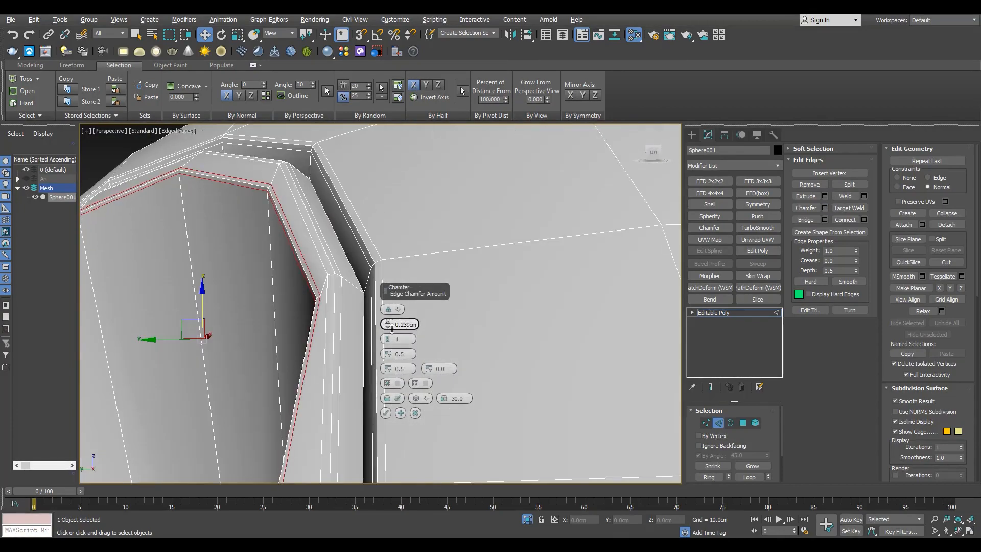
click(386, 413)
Preview the head with a TurboSmooth modifier at 2 iterations and hidden edges, and remove the modifier again.
click(705, 312)
key(F4)
click(758, 227)
scroll(572, 282, down, 8)
alt+middle_drag(317, 255, 370, 298)
scroll(341, 303, up, 5)
click(765, 426)
scroll(242, 236, down, 8)
mouse_move(242, 236)
alt+middle_down()
mouse_move(270, 243)
mouse_move(138, 243)
mouse_move(116, 265)
mouse_move(160, 280)
mouse_move(193, 245)
mouse_move(240, 240)
alt+middle_up()
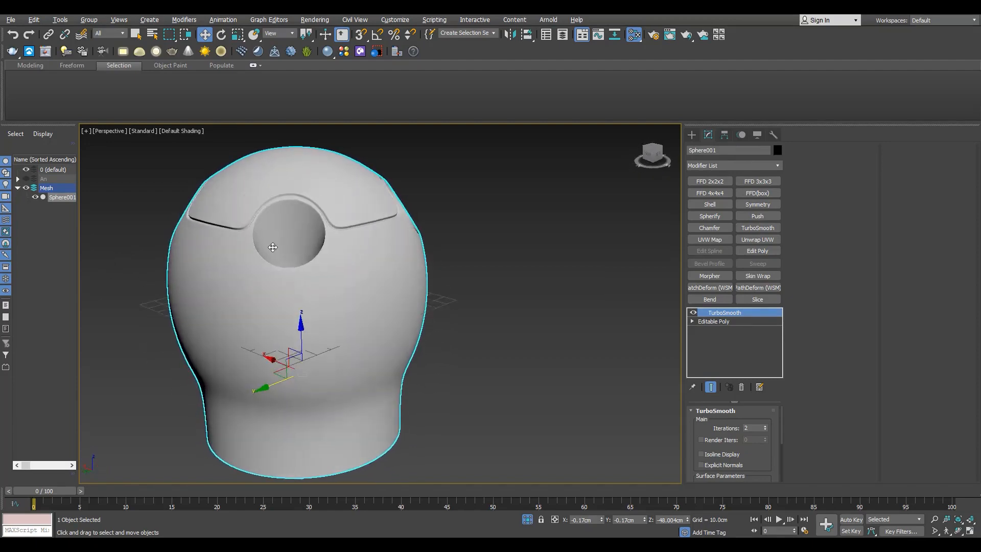
scroll(339, 246, up, 5)
key(F4)
click(741, 387)
Select the horizontal edge loop around the head on the second row below the holes.
alt+middle_drag(269, 303, 238, 292)
key(2)
scroll(306, 296, down, 5)
scroll(287, 271, up, 3)
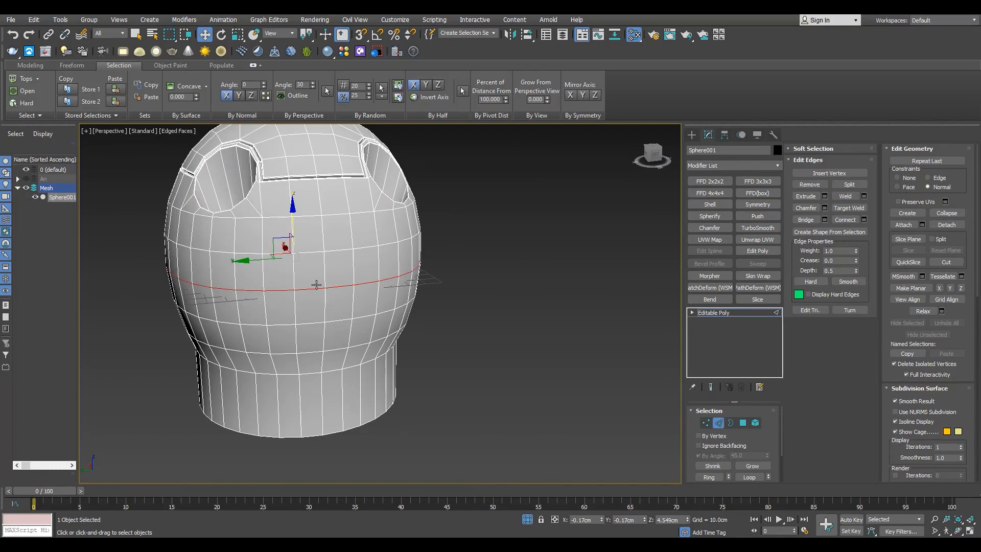
mouse_move(316, 285)
alt+middle_down()
mouse_move(322, 278)
mouse_move(302, 279)
alt+middle_up()
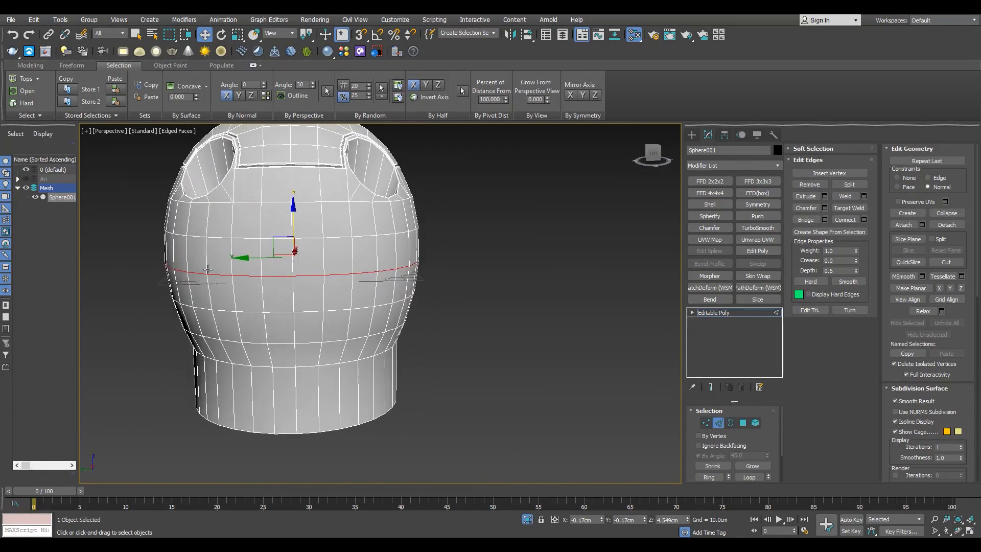
alt+middle_drag(208, 269, 209, 247)
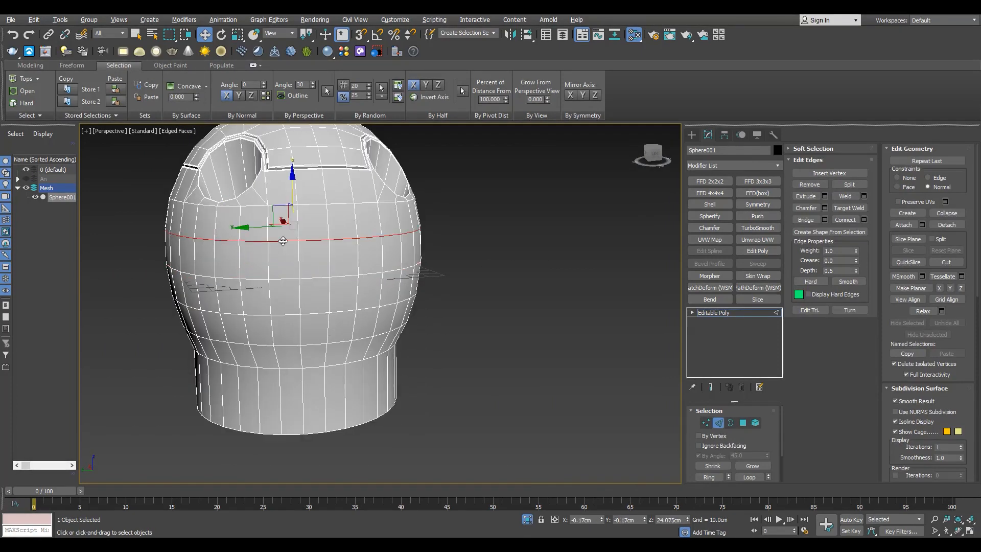
Remove the middle front edges from the selected loop, leaving a centred gap at the head's front.
alt+middle_drag(282, 241, 288, 239)
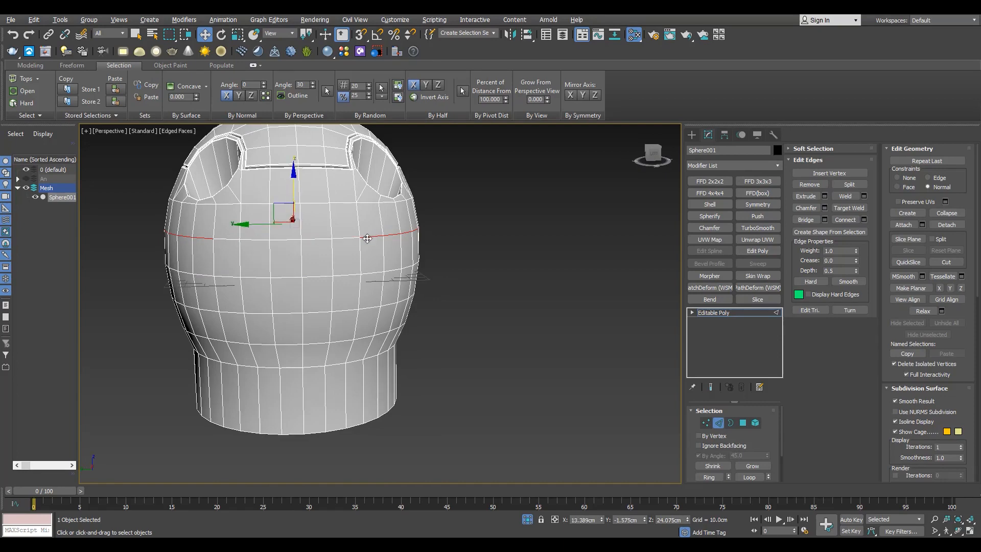
alt+middle_drag(367, 239, 338, 248)
key(alt+w)
middle_click(286, 257)
key(alt+w)
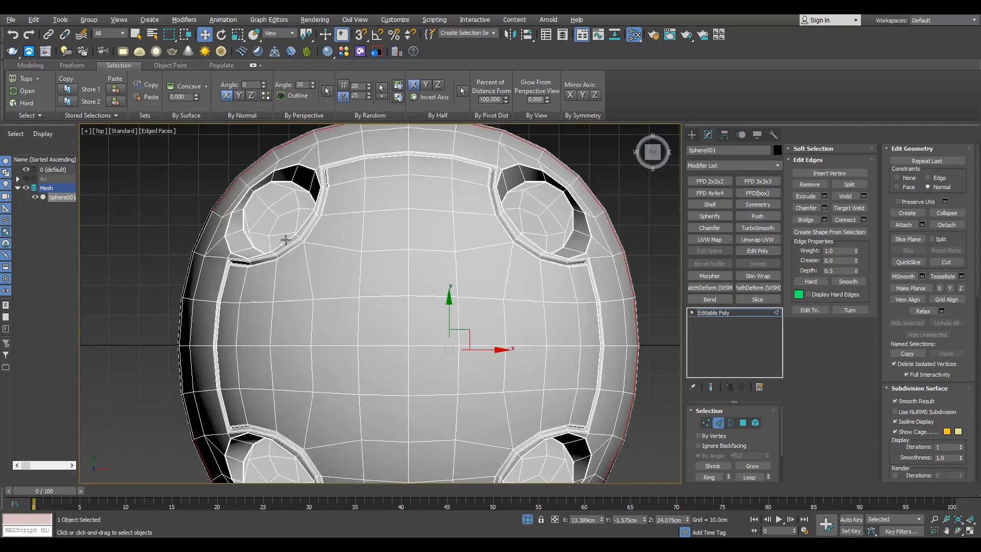
scroll(293, 260, down, 2)
key(f)
scroll(460, 311, up, 4)
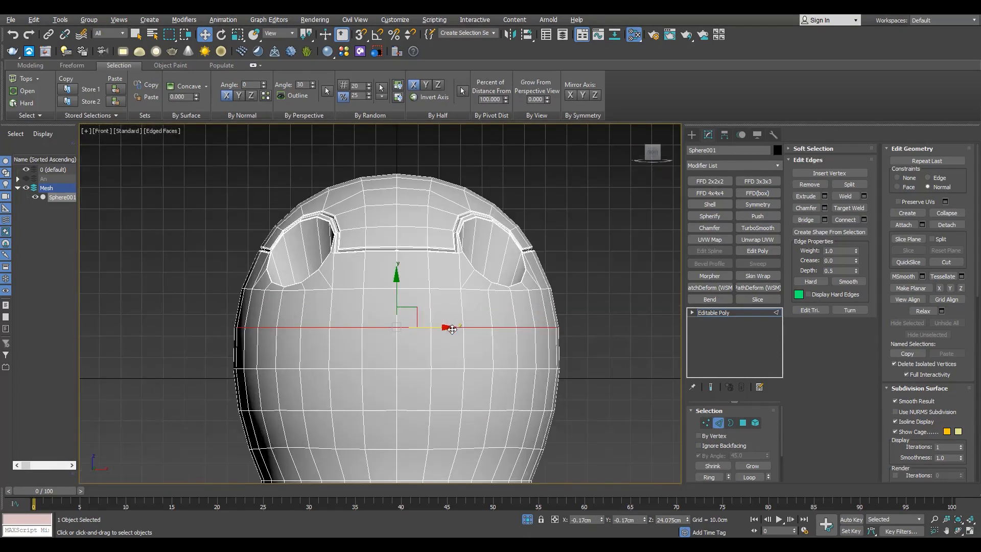
alt+click(348, 326)
middle_drag(333, 338, 329, 296)
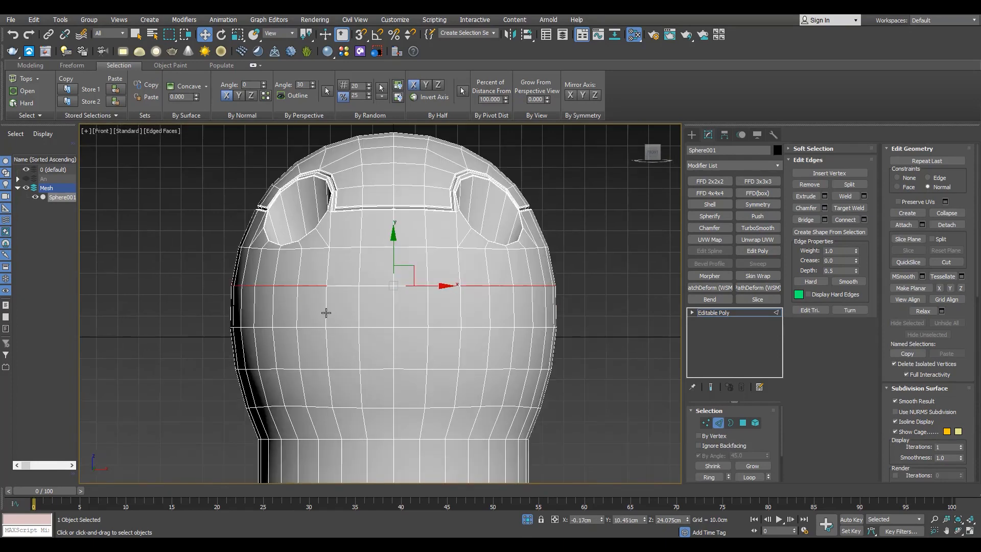
Spread the gap's two corner vertices to 107% with the Edge constraint and extend the edge selection into a trapezoid dipping two rows down.
scroll(452, 369, up, 2)
key(1)
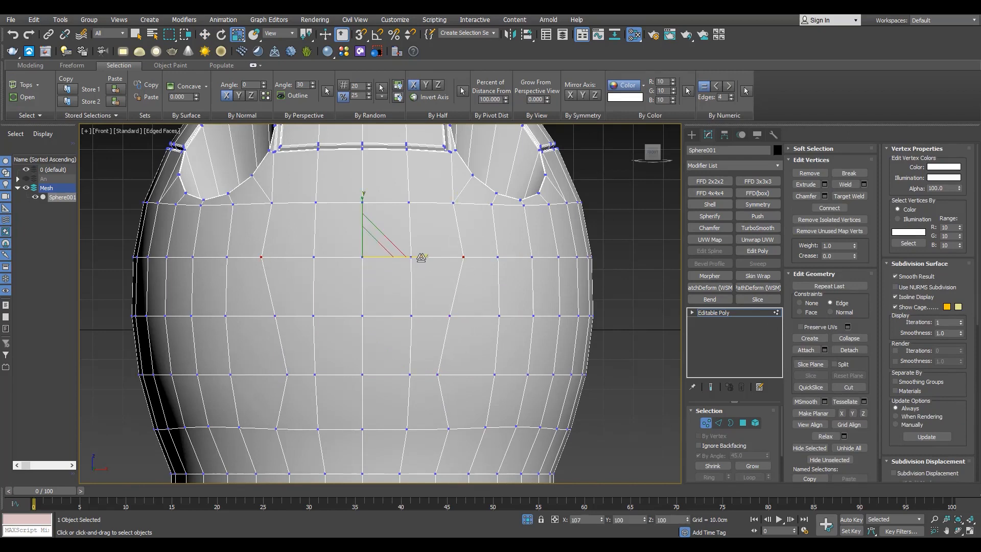
key(2)
scroll(410, 357, down, 2)
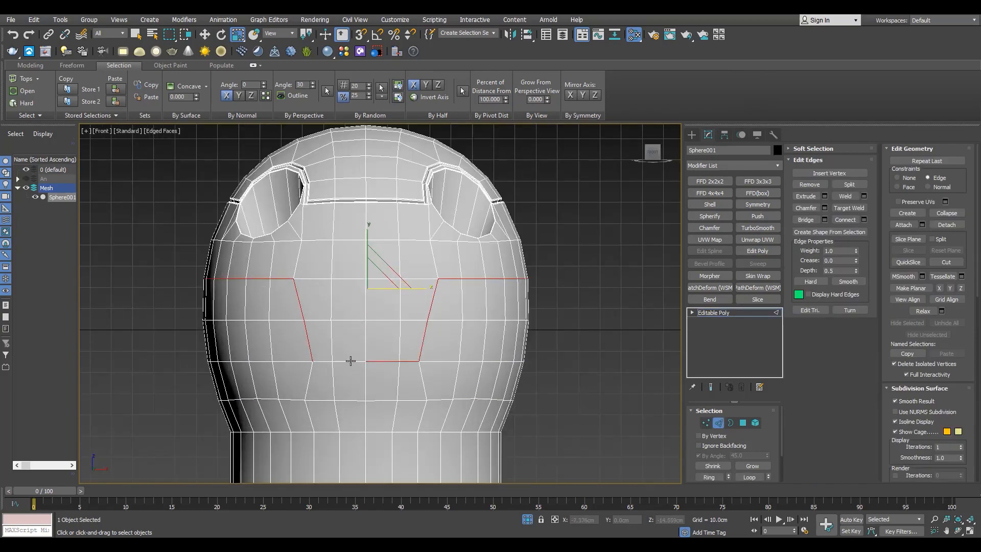
key(p)
scroll(301, 339, up, 4)
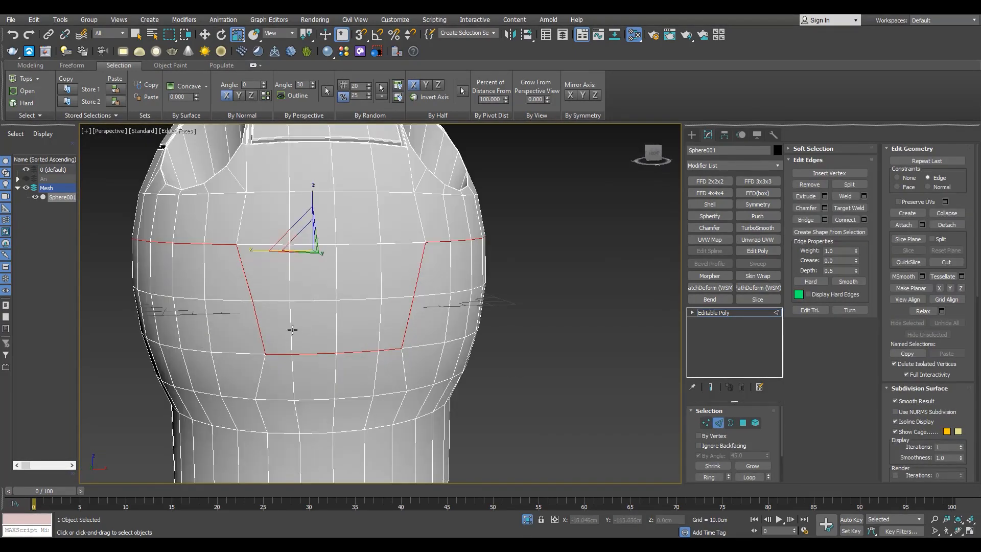
Chamfer the selected edge path into a narrow strip and push its centre edges inward with the Normal constraint.
scroll(313, 241, up, 4)
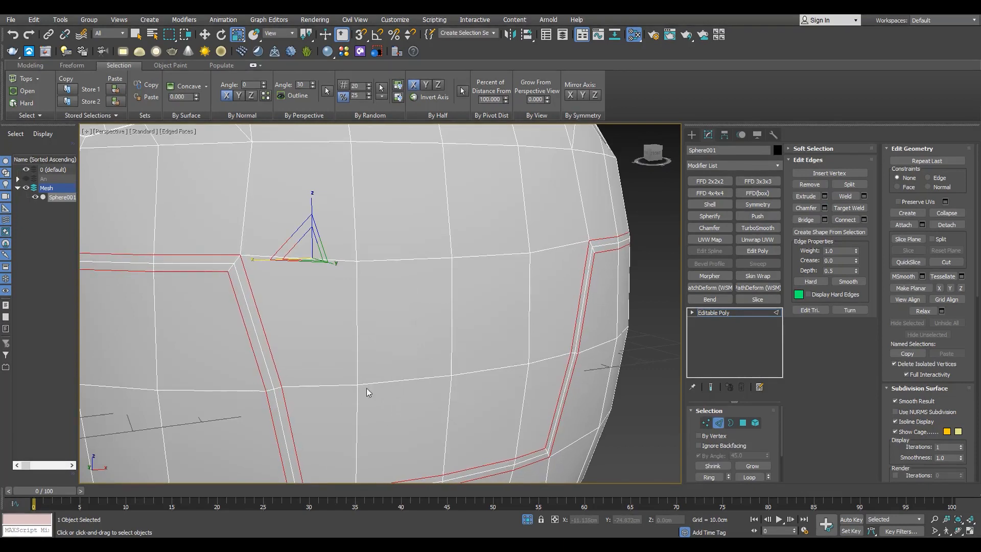
scroll(366, 358, down, 4)
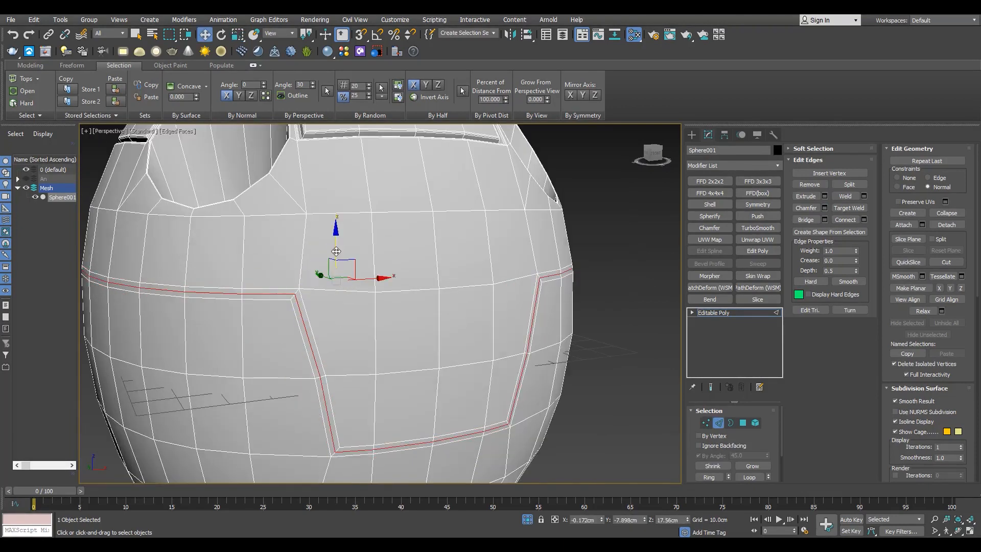
drag(336, 251, 336, 253)
Convert the groove strip's selection to its border edges and chamfer them by about 1.14 cm.
click(742, 423)
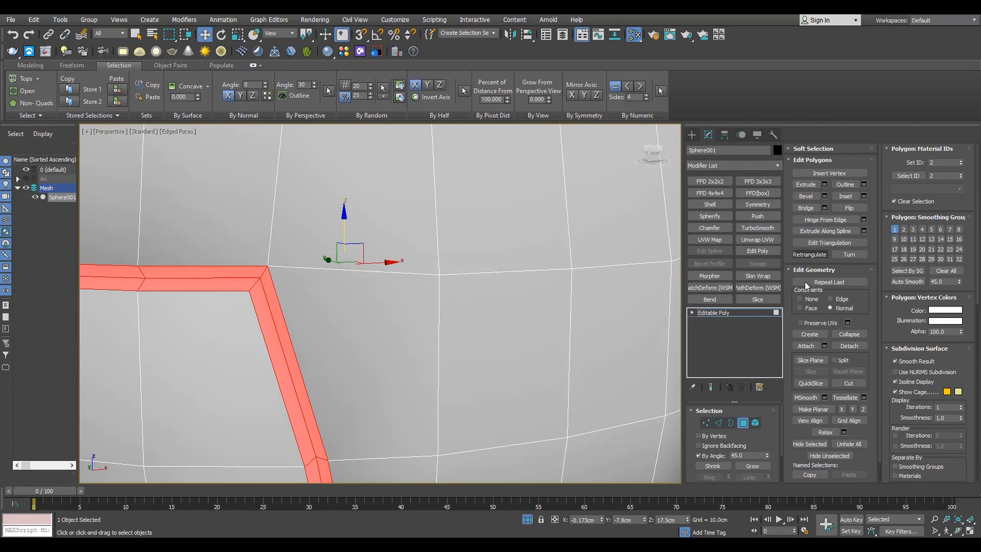
shift+click(721, 424)
scroll(450, 220, down, 5)
alt+middle_drag(424, 224, 388, 204)
scroll(386, 202, up, 4)
click(824, 209)
scroll(425, 238, up, 2)
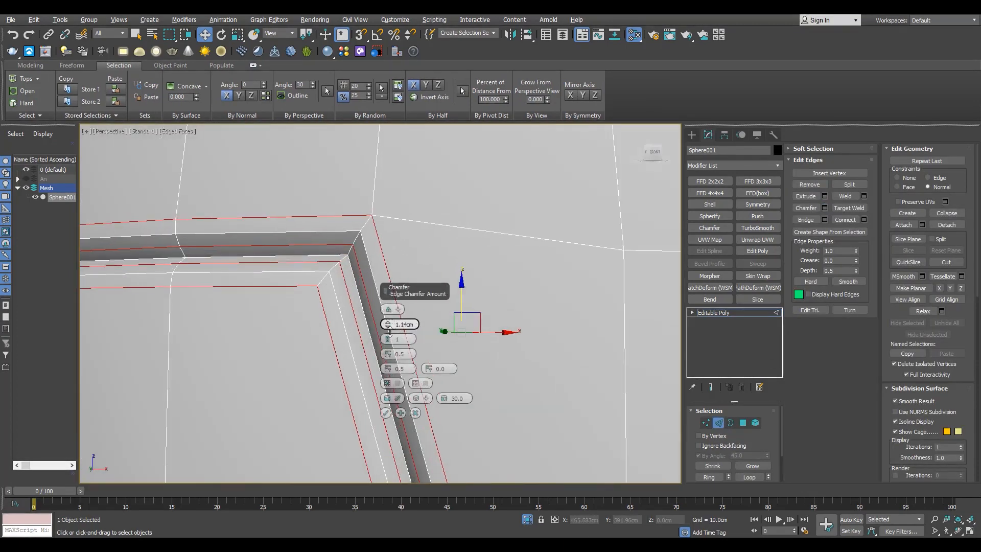
click(386, 413)
Preview the new front groove with a TurboSmooth modifier at 2 iterations and hidden edges, and remove the modifier again.
scroll(385, 312, down, 7)
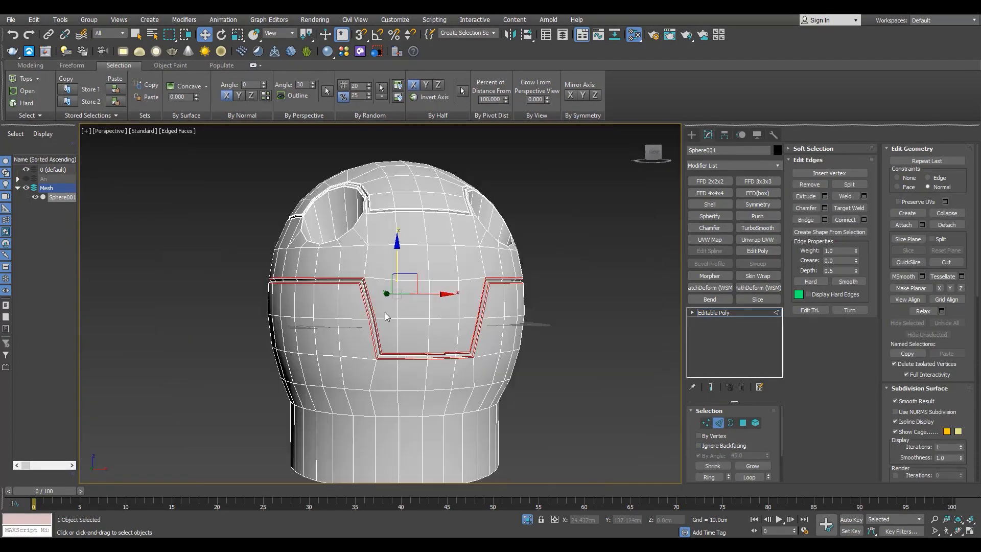
click(722, 312)
click(757, 228)
key(F4)
scroll(439, 307, down, 2)
alt+middle_drag(434, 306, 475, 314)
scroll(475, 315, up, 5)
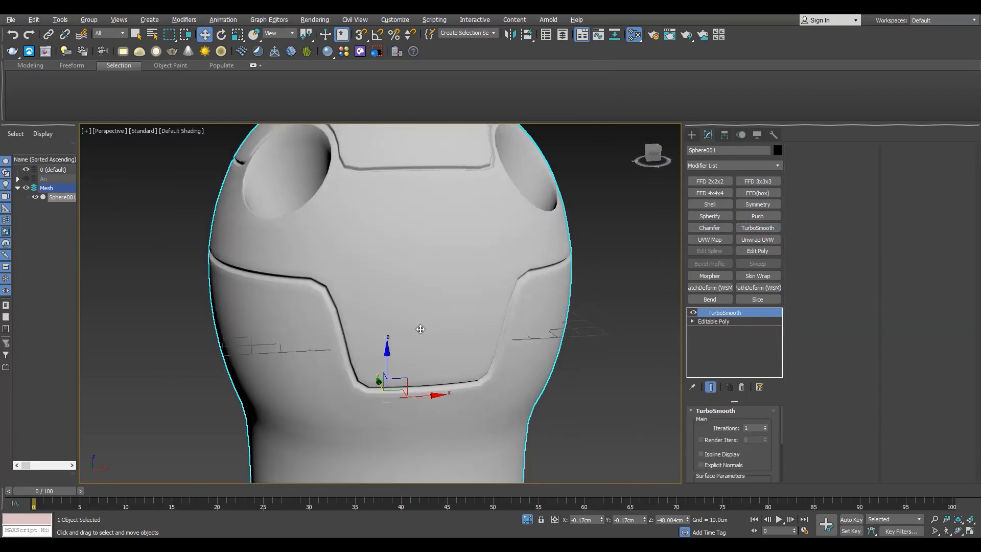
scroll(475, 315, down, 5)
scroll(475, 315, up, 5)
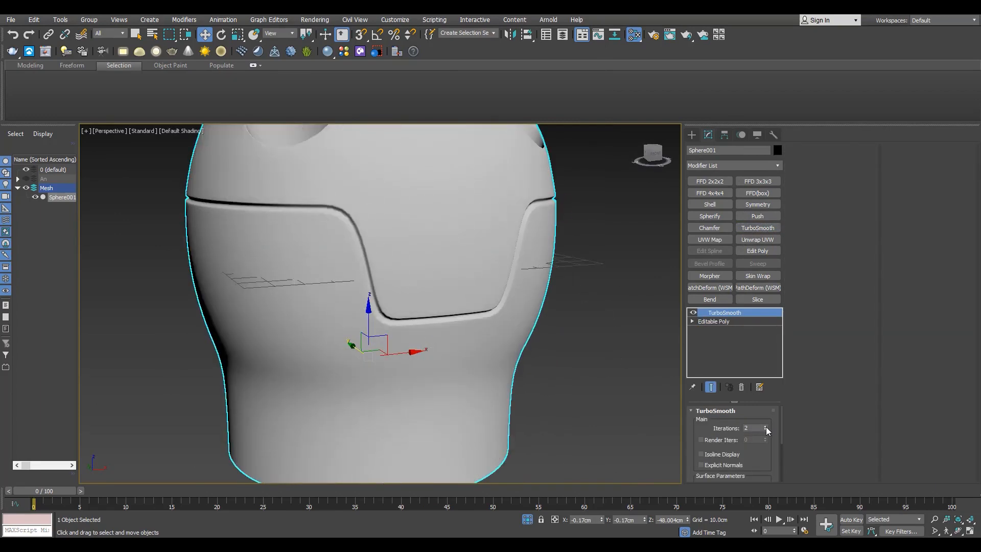
key(F4)
click(741, 387)
Chamfer the edge loop where the head meets the neck by 0.957 cm.
key(2)
double_click(408, 403)
scroll(408, 403, down, 6)
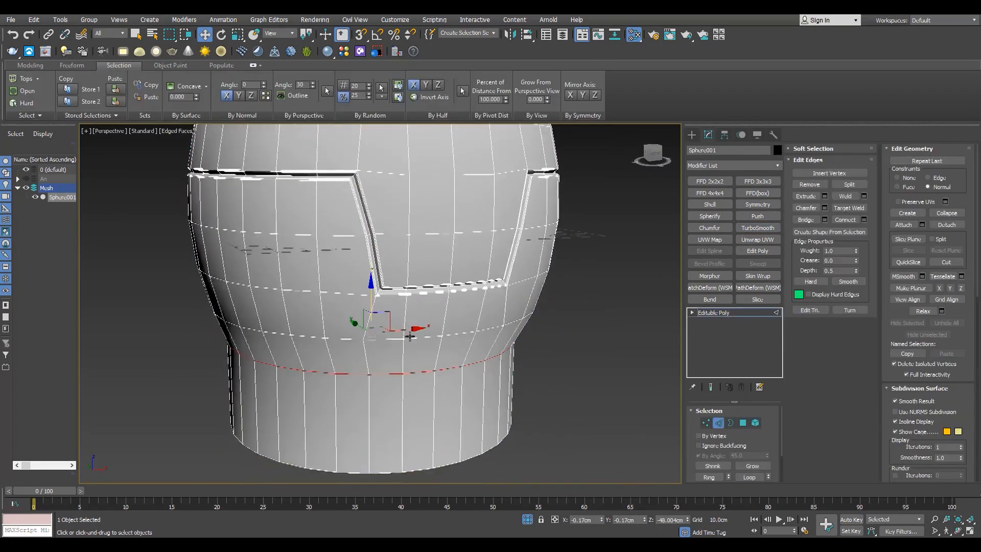
scroll(375, 303, up, 5)
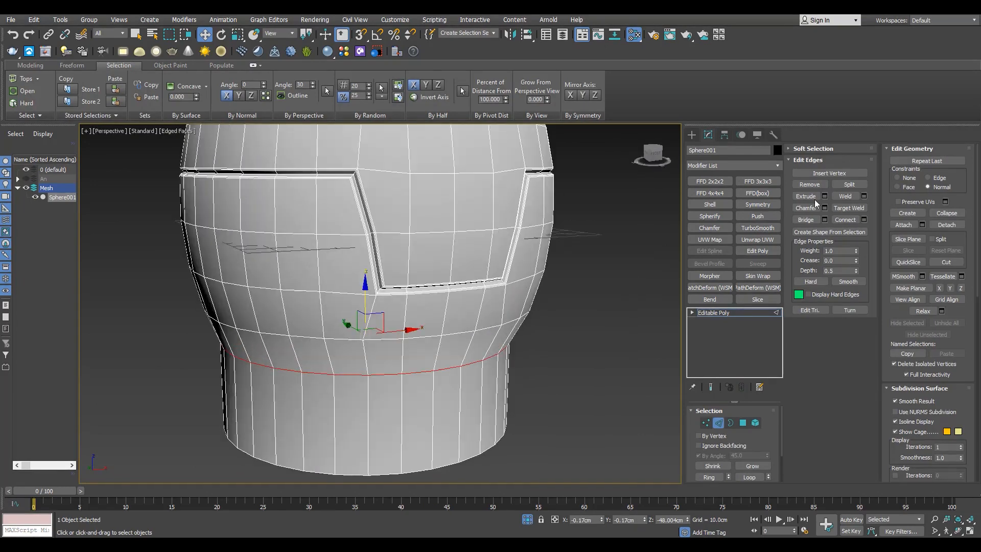
click(824, 207)
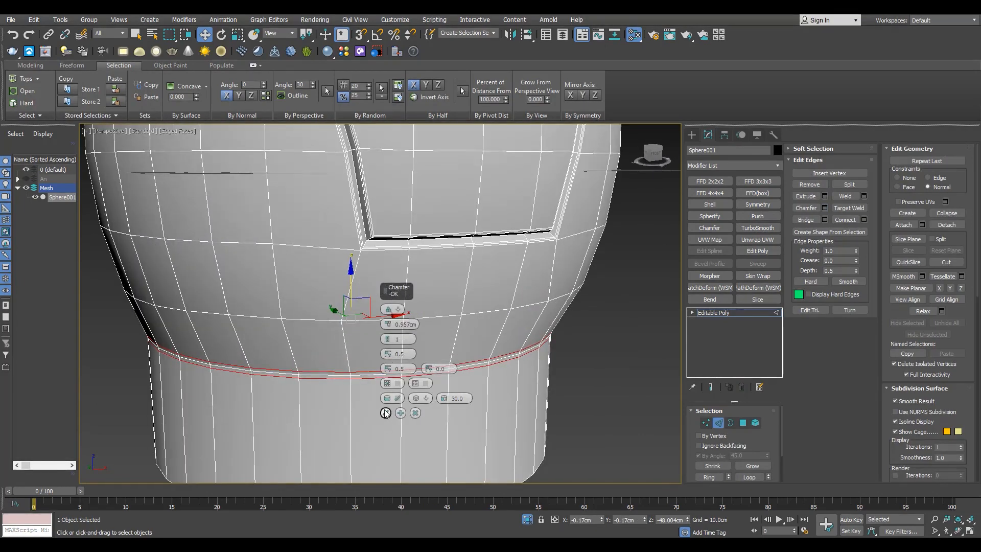
click(385, 413)
Select the lower head and neck polygons below the groove by a 45-degree angle and shrink the selection by one ring.
scroll(383, 402, down, 5)
scroll(377, 378, down, 4)
key(4)
scroll(373, 274, up, 7)
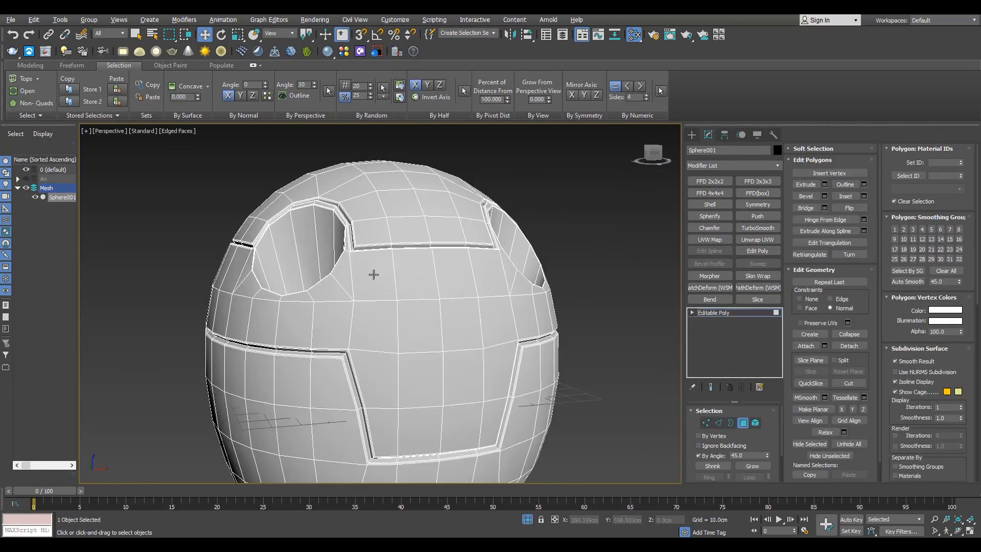
middle_drag(353, 434, 345, 272)
middle_drag(379, 395, 360, 327)
click(360, 327)
scroll(419, 327, down, 5)
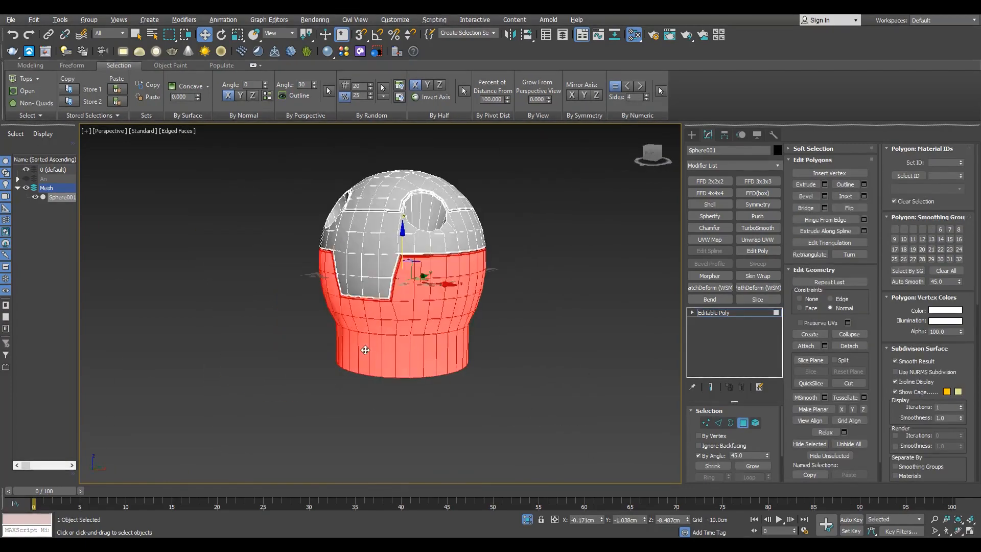
scroll(414, 306, up, 10)
click(717, 465)
scroll(437, 338, down, 7)
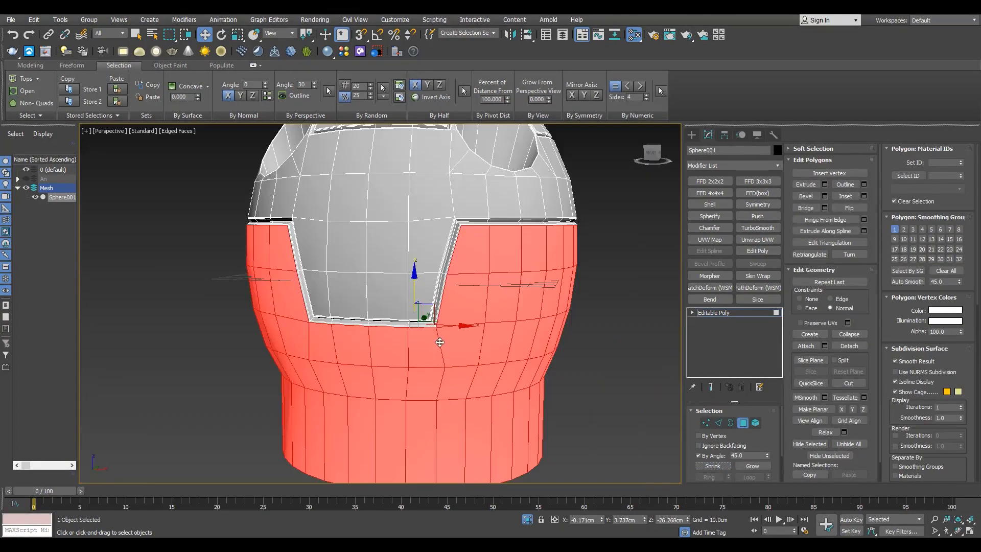
Bevel the selected lower polygons as one connected surface with a height of 1.578 cm and an outline of -2.691 cm.
alt+middle_drag(438, 340, 480, 312)
scroll(351, 237, up, 4)
scroll(350, 236, down, 6)
alt+middle_drag(358, 245, 415, 270)
scroll(415, 271, up, 2)
scroll(378, 240, up, 5)
click(824, 196)
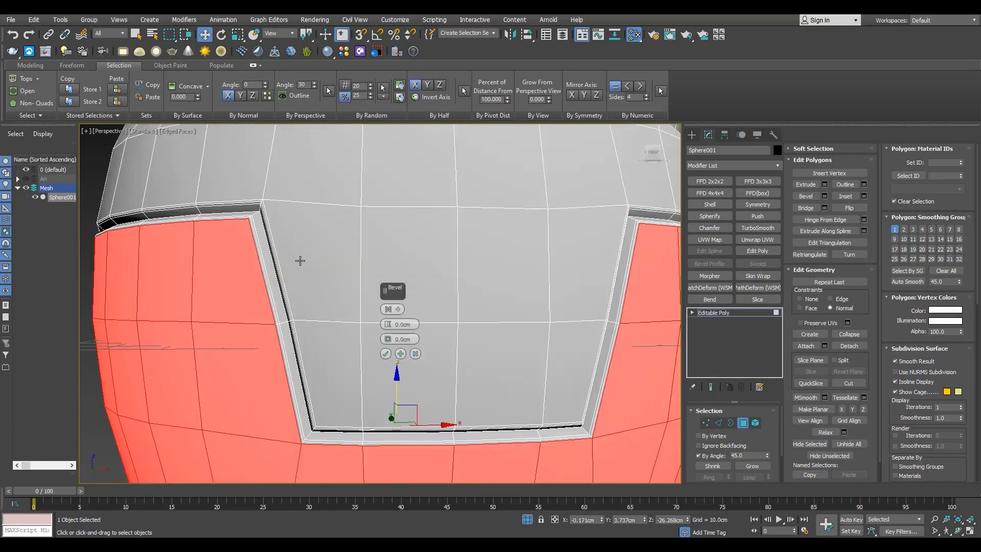
scroll(300, 262, up, 4)
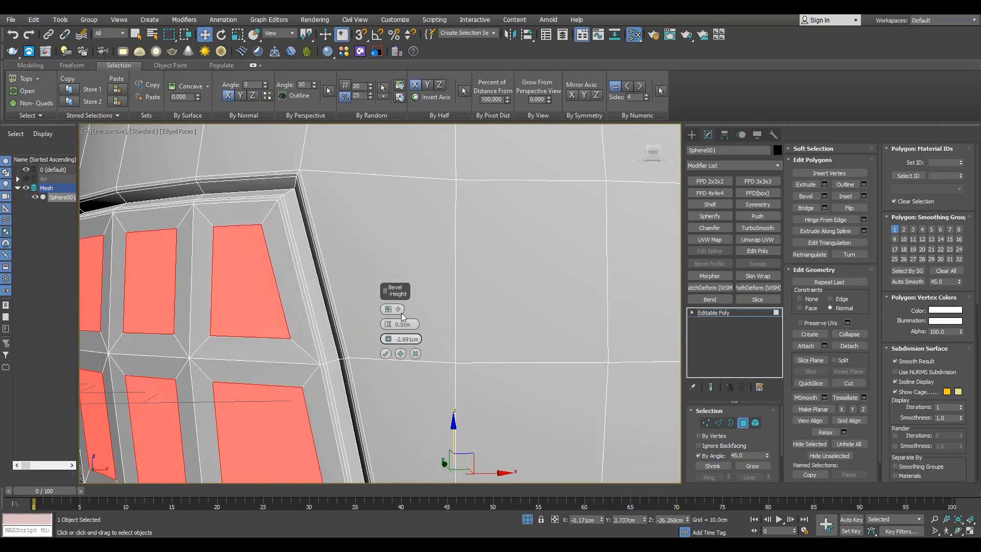
drag(376, 279, 376, 249)
scroll(293, 247, down, 5)
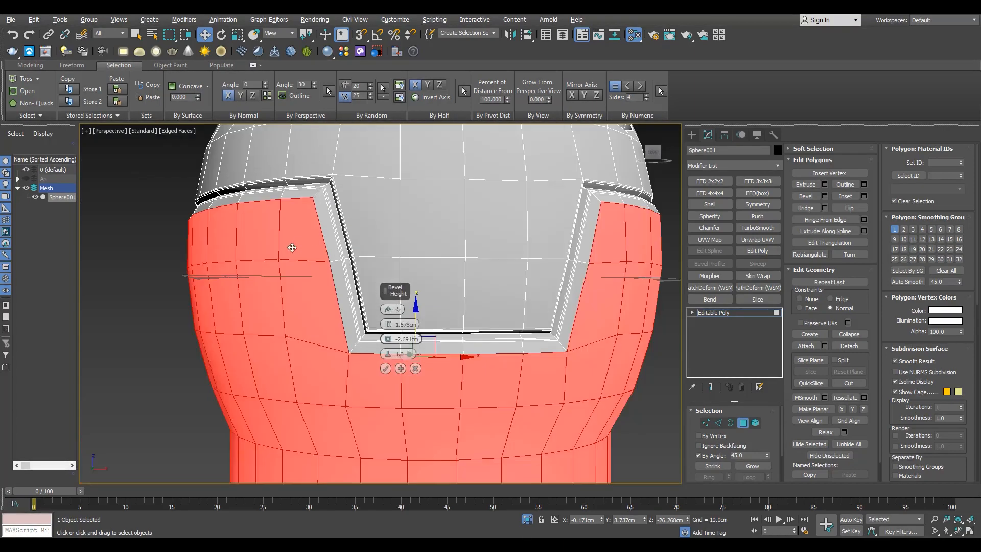
Adjust the bevel to a height of 1.973 cm and an outline of -3.311 cm, and apply it.
scroll(316, 255, up, 5)
alt+middle_drag(391, 314, 359, 323)
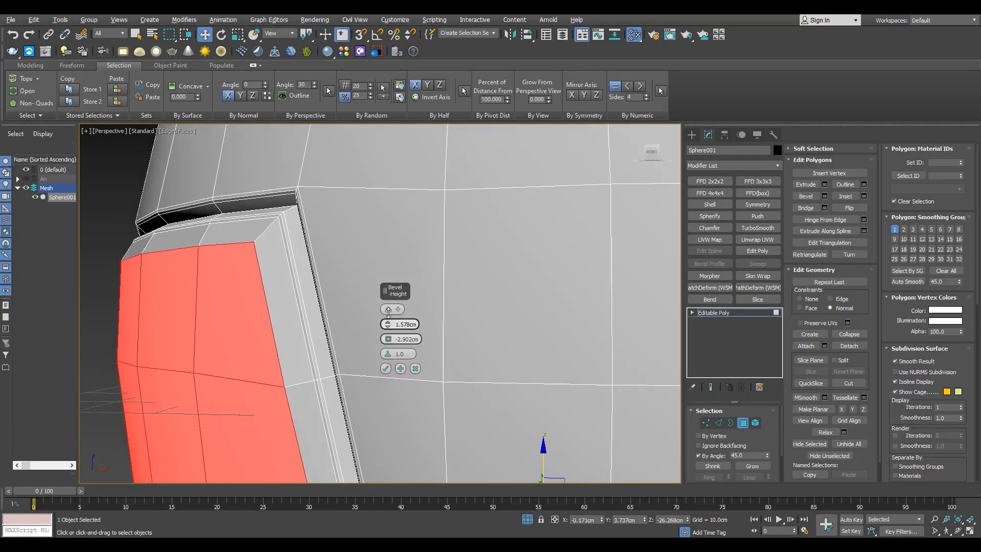
drag(393, 356, 393, 358)
scroll(380, 353, down, 3)
alt+middle_drag(380, 352, 357, 315)
scroll(381, 317, up, 3)
mouse_move(388, 324)
mouse_down()
mouse_move(389, 304)
mouse_move(386, 325)
mouse_up()
scroll(380, 338, down, 6)
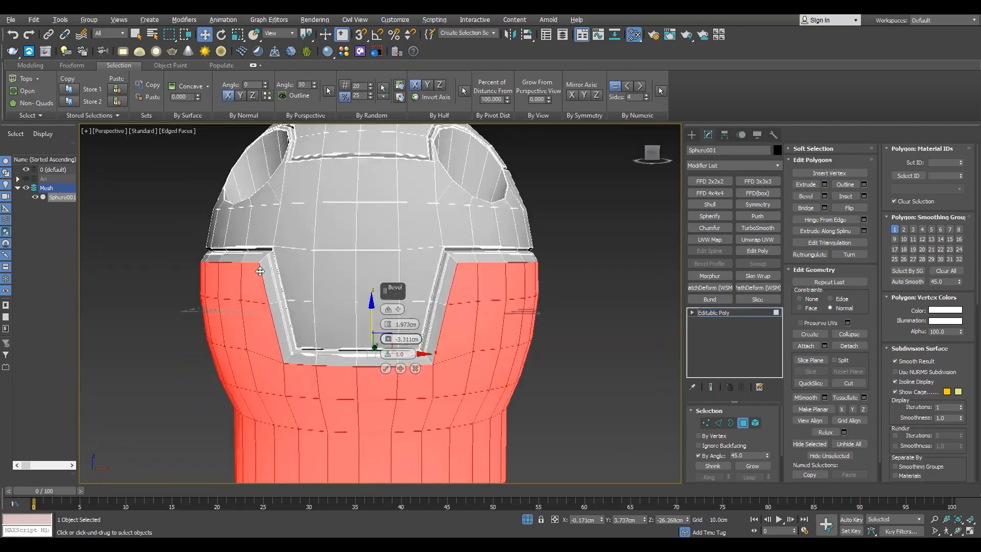
mouse_move(369, 352)
alt+middle_down()
mouse_move(391, 349)
mouse_move(381, 363)
alt+middle_up()
scroll(380, 363, up, 5)
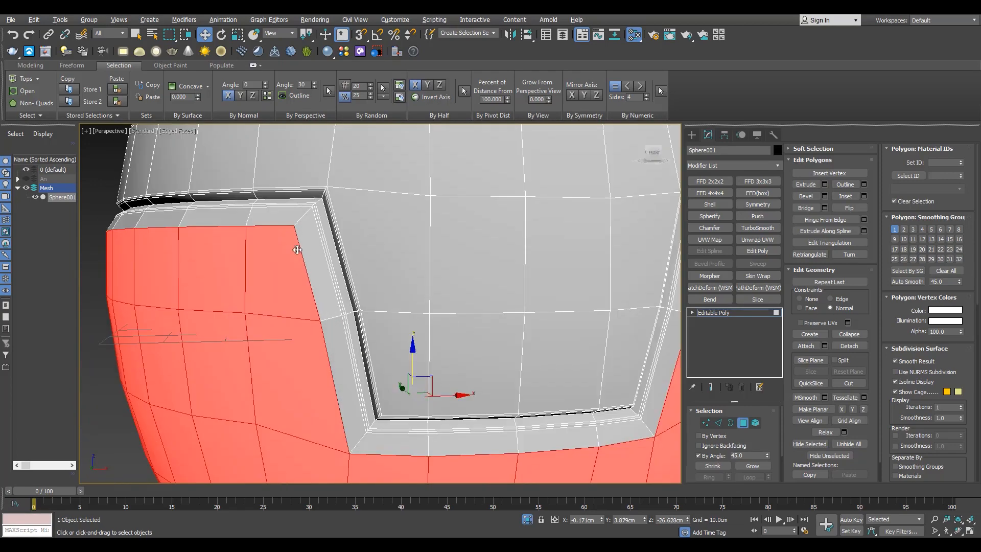
Insert an edge loop along the middle of the bevelled band beside the groove, with constraints set to None.
click(847, 382)
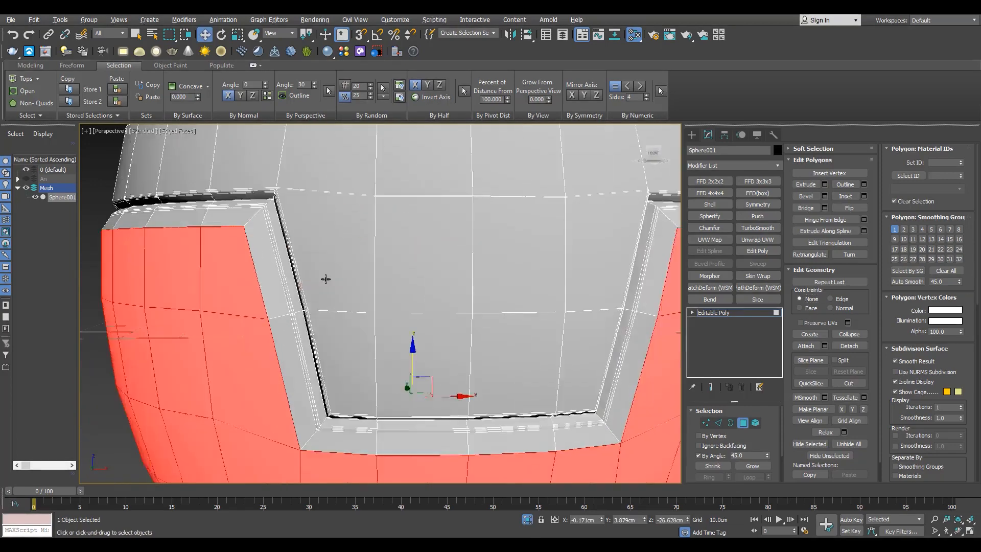
scroll(306, 255, up, 3)
scroll(258, 266, down, 8)
key(2)
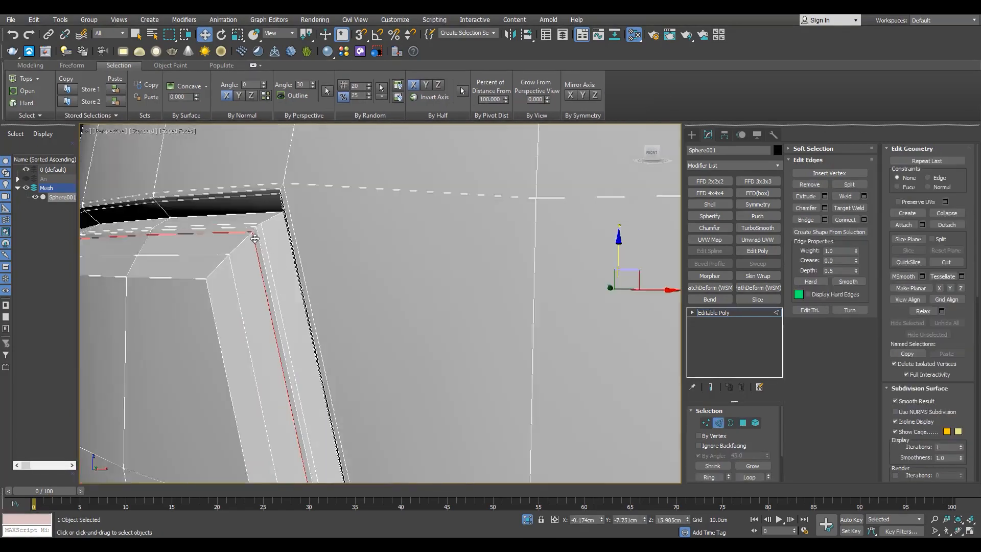
scroll(263, 294, up, 8)
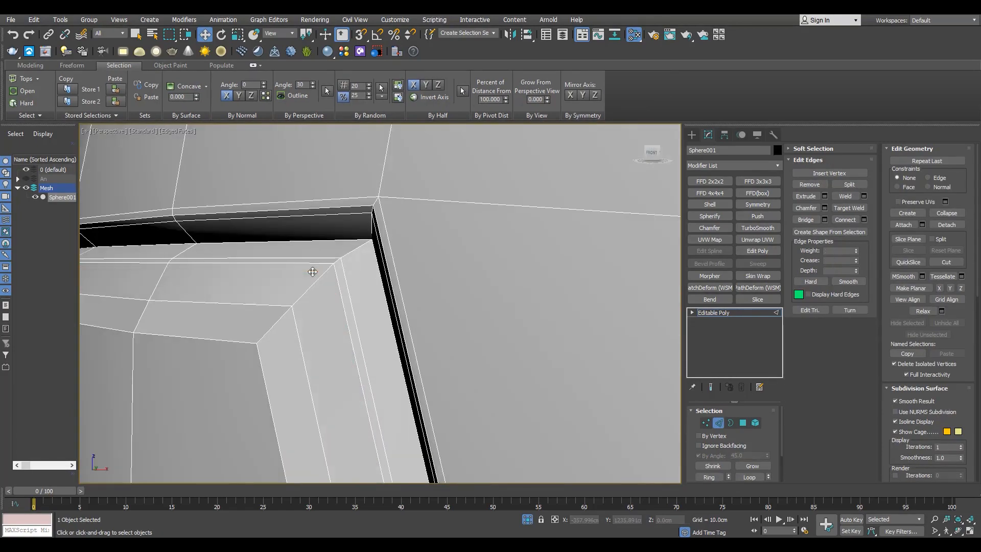
right_click(313, 274)
scroll(306, 286, down, 8)
alt+middle_drag(293, 300, 308, 287)
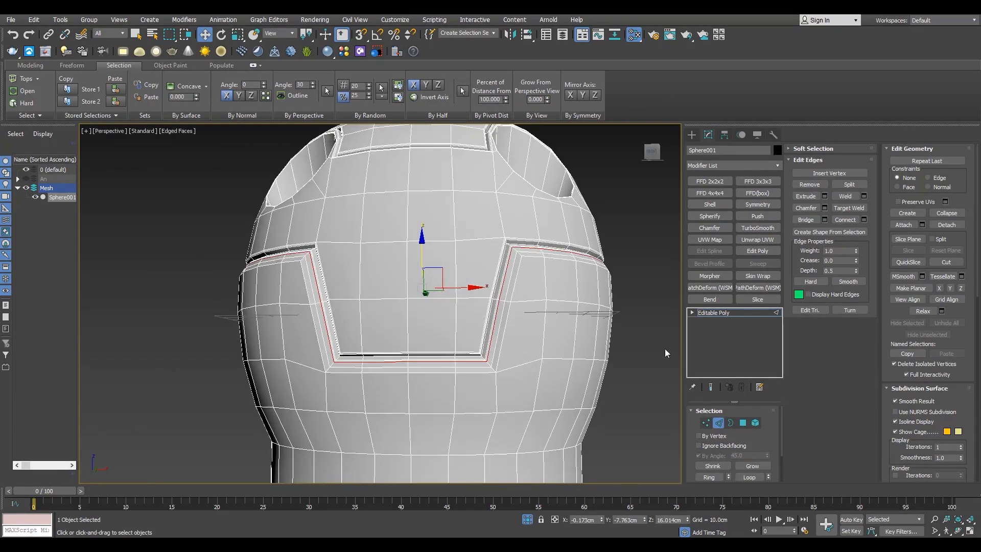
Preview the bevelled lower shell with a TurboSmooth modifier at 1 iteration and hidden edges, and undo the modifier.
key(F4)
click(707, 312)
click(762, 230)
alt+middle_drag(633, 301, 602, 327)
scroll(224, 307, up, 5)
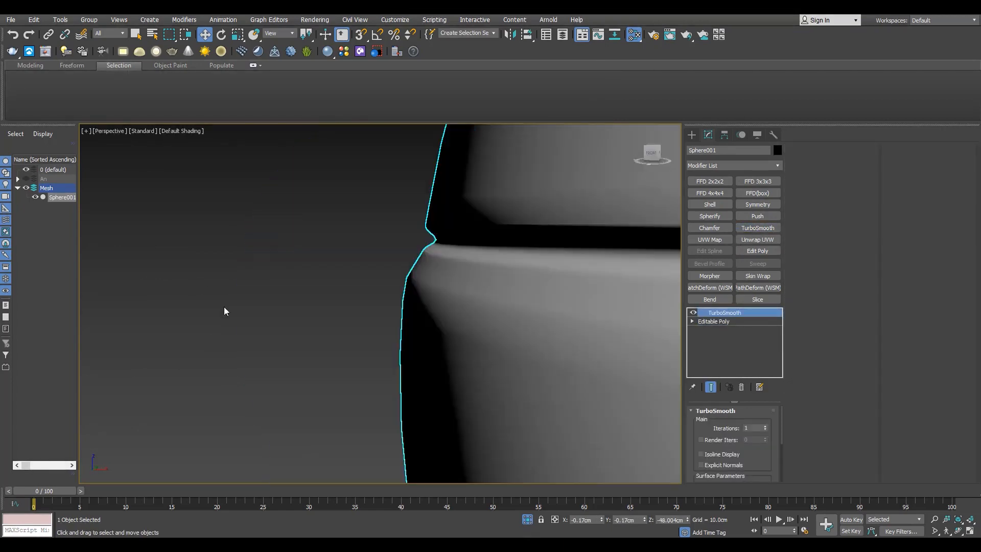
key(F4)
alt+middle_drag(307, 311, 372, 283)
key(ctrl+z)
Adjust the edge loops on the lower shell's bevelled band beside the groove, with constraints set to Normal.
scroll(378, 271, up, 2)
key(2)
click(470, 249)
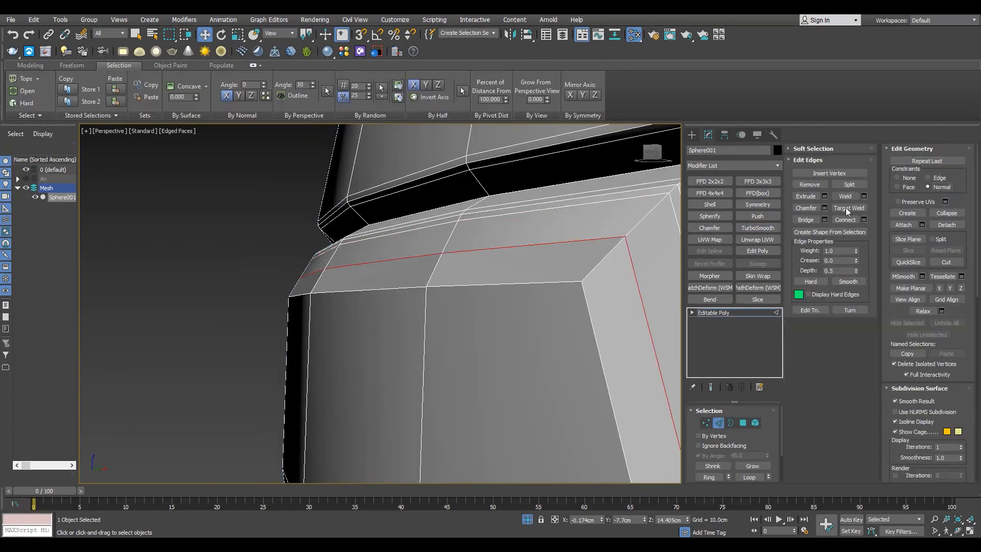
scroll(339, 245, down, 4)
scroll(339, 245, up, 4)
alt+middle_drag(339, 245, 365, 276)
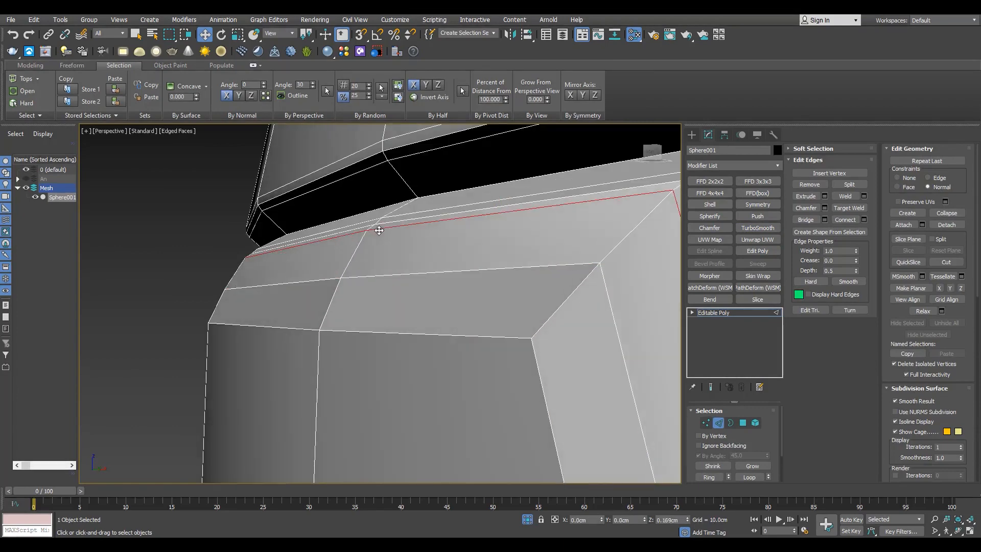
scroll(379, 232, down, 5)
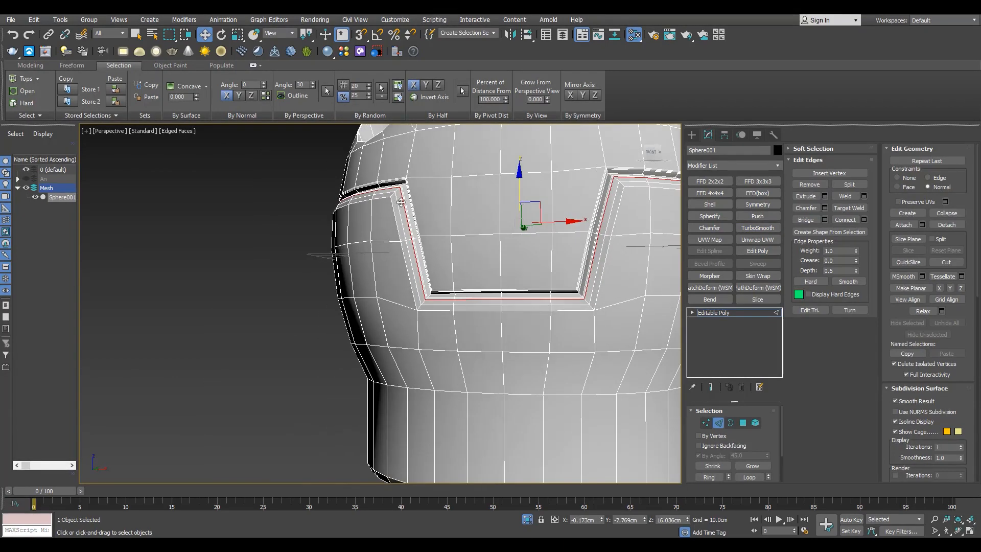
scroll(401, 202, up, 6)
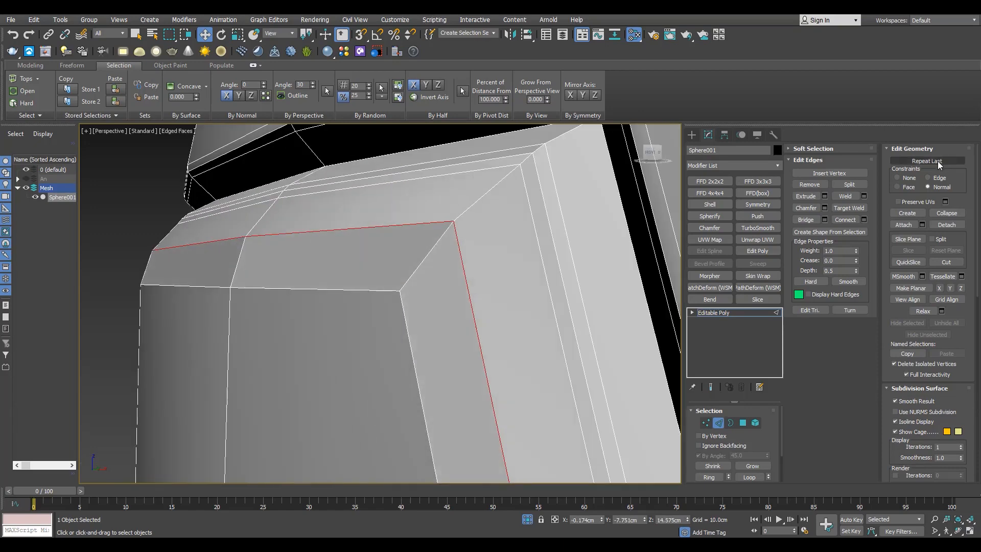
scroll(373, 232, down, 6)
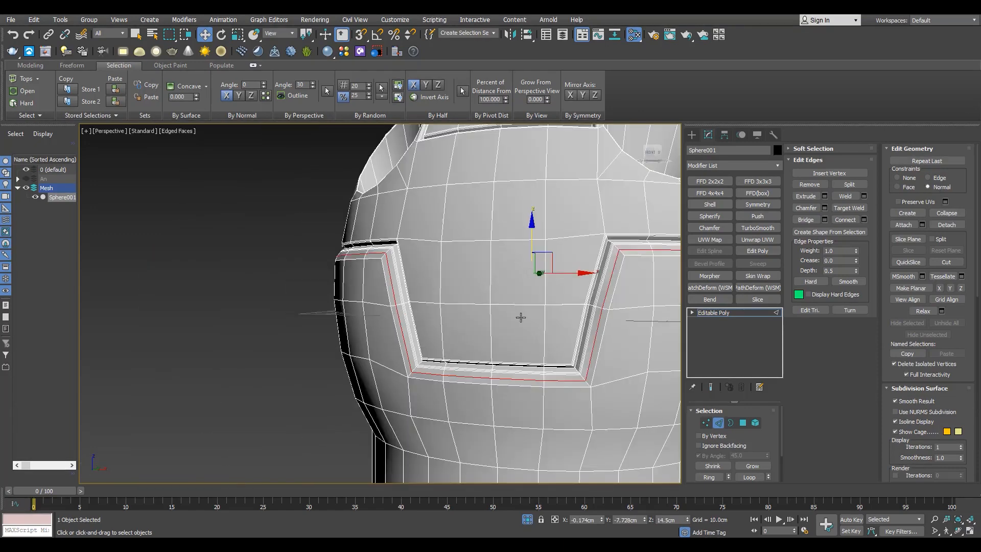
Preview the grooves with a TurboSmooth modifier and increased iterations, hiding the edges, and remove the modifier.
click(714, 313)
scroll(381, 250, up, 5)
key(F4)
click(760, 228)
scroll(440, 279, down, 3)
alt+middle_drag(440, 279, 493, 290)
scroll(429, 279, down, 5)
scroll(493, 289, up, 6)
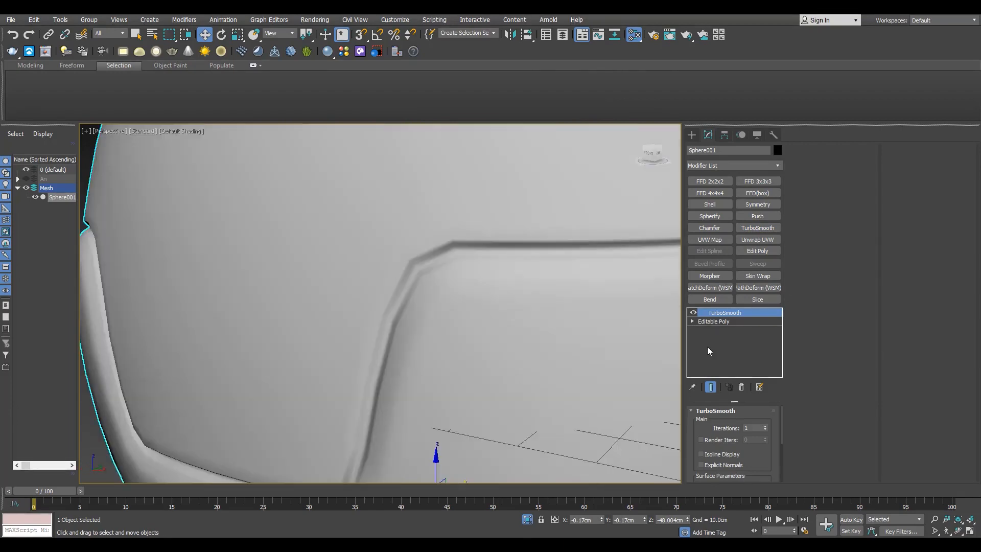
click(764, 425)
scroll(388, 255, down, 6)
alt+middle_drag(378, 250, 287, 269)
scroll(434, 220, up, 5)
key(F4)
click(741, 387)
Shrink the polygon selection on the top panel and bevel it with a height of 1.973 cm and an outline of -3.311 cm.
scroll(370, 304, up, 3)
key(4)
click(713, 466)
scroll(354, 326, up, 3)
key(ctrl+shift+b)
scroll(363, 328, down, 2)
scroll(287, 269, up, 3)
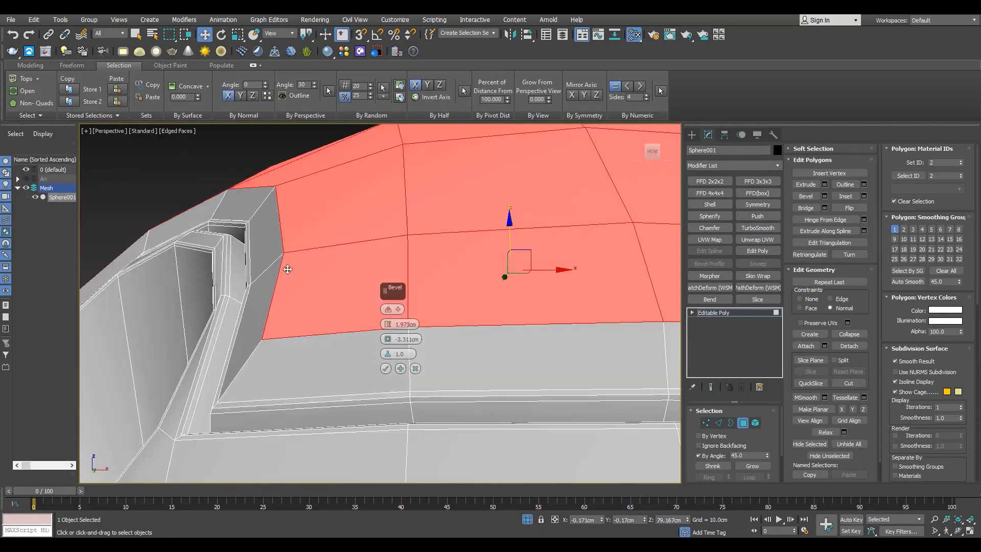
scroll(215, 398, up, 2)
Insert an edge loop around the bevelled band of the top panel.
key(2)
key(ctrl+d)
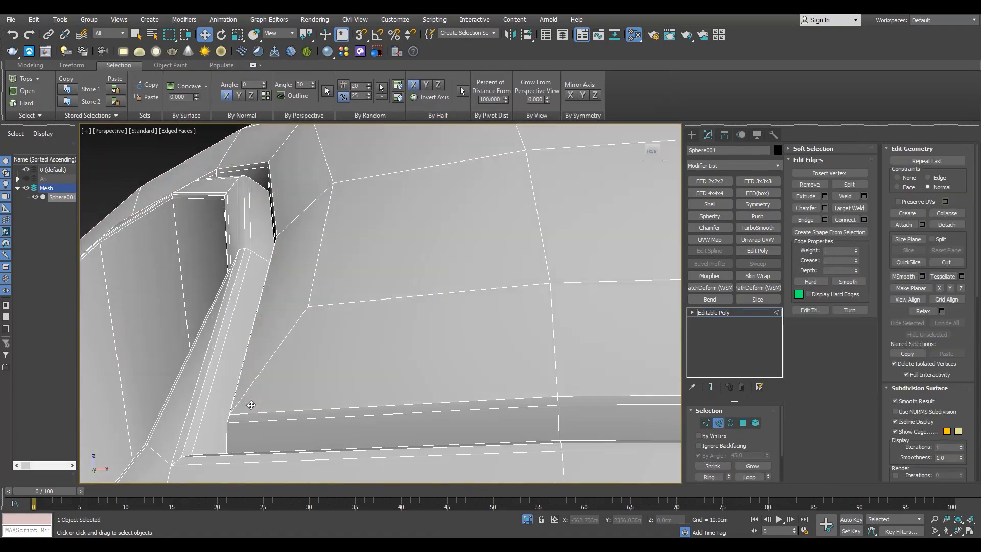
click(242, 399)
alt+middle_drag(242, 399, 265, 359)
scroll(234, 414, up, 3)
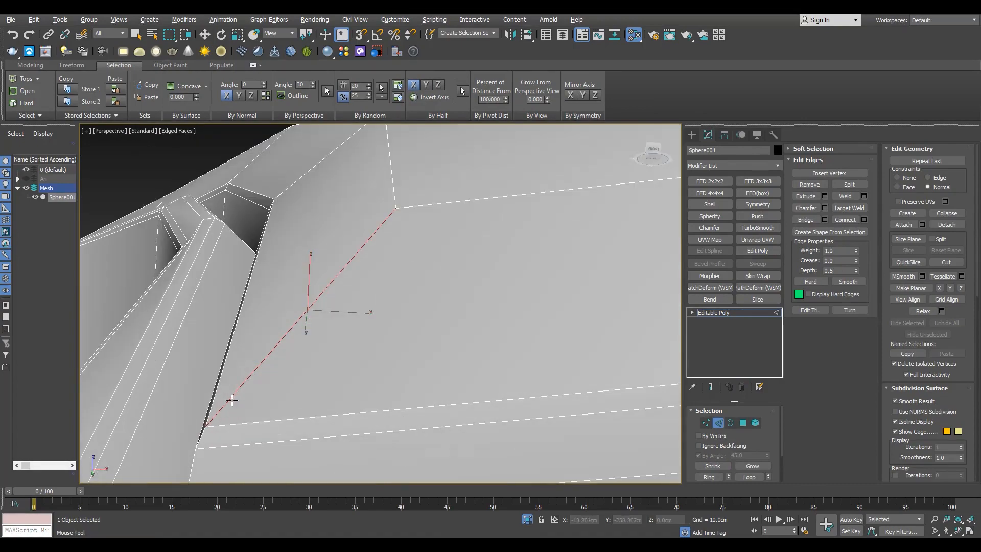
scroll(232, 400, down, 4)
alt+middle_drag(231, 400, 242, 407)
scroll(240, 398, down, 2)
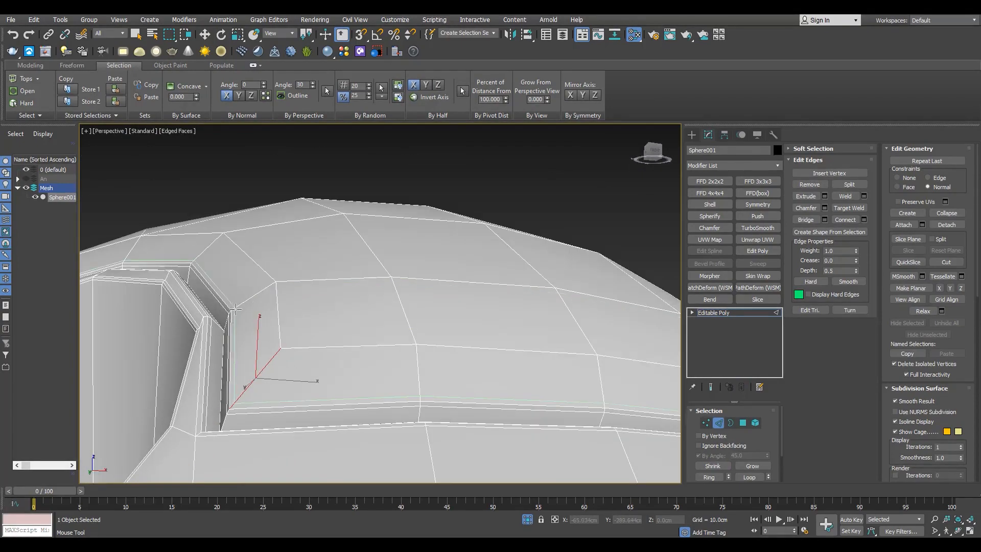
right_click(244, 301)
alt+middle_drag(245, 301, 317, 301)
scroll(217, 370, down, 3)
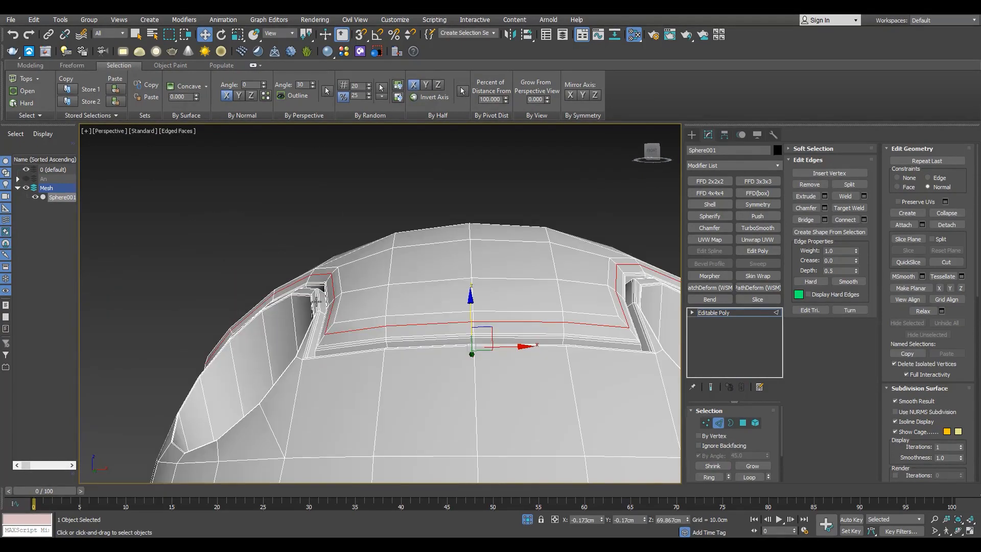
Adjust the supporting edge loops around the top panel along their normals, including the one close to the groove.
scroll(317, 302, up, 4)
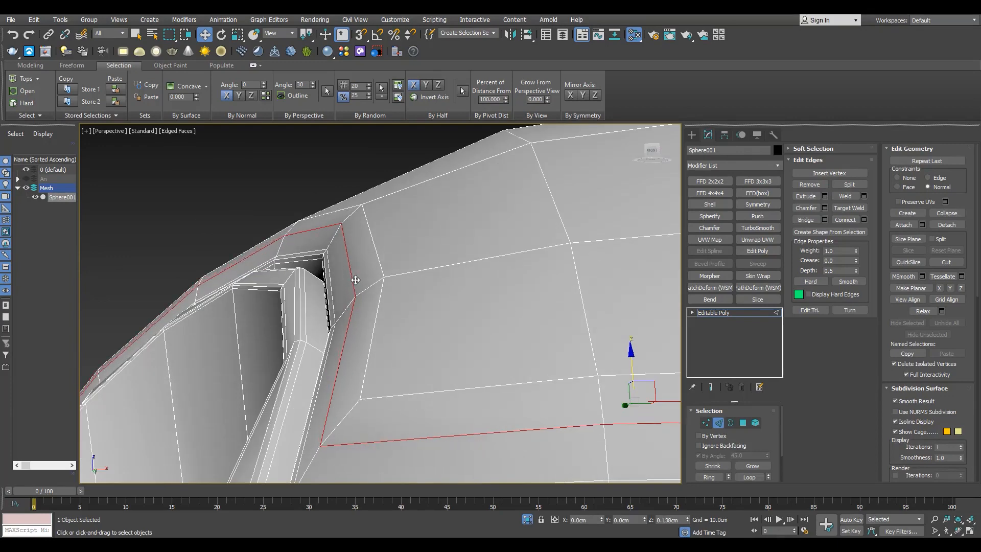
scroll(330, 280, up, 4)
middle_drag(330, 280, 372, 290)
drag(372, 289, 372, 287)
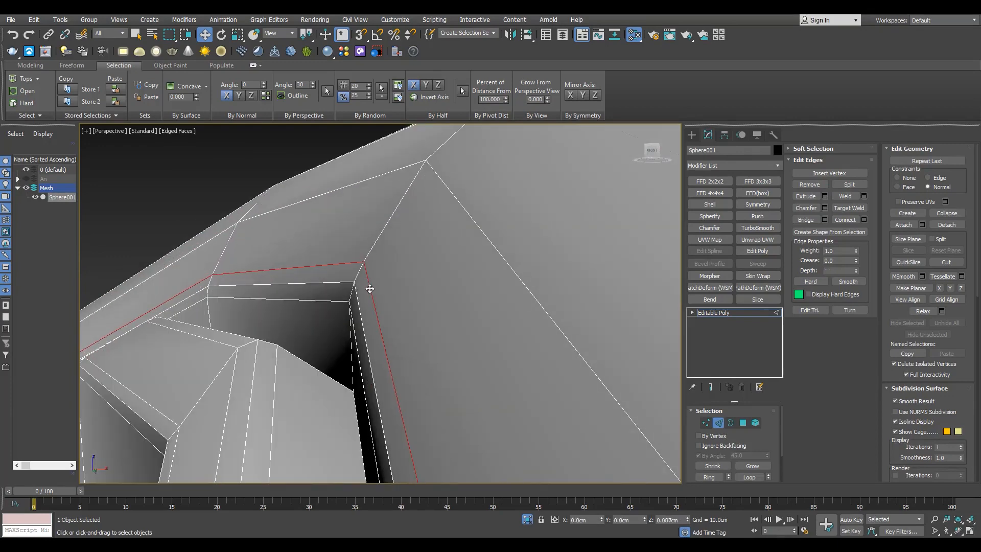
Preview the top panel and lower shell with a TurboSmooth modifier at 2 iterations, and remove the modifier.
click(723, 314)
key(F4)
scroll(325, 285, down, 4)
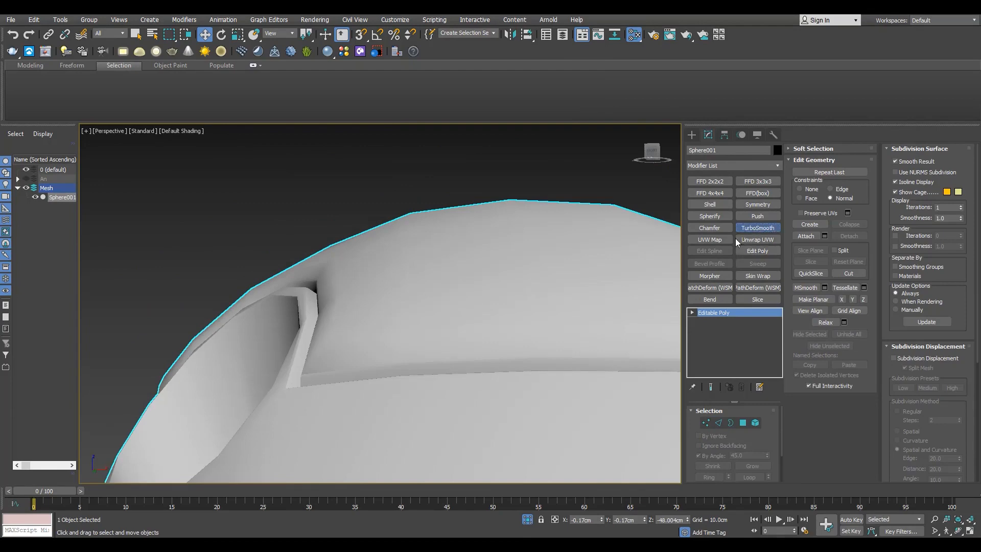
click(748, 229)
scroll(335, 302, down, 5)
alt+middle_drag(335, 302, 315, 289)
scroll(313, 306, up, 6)
key(F4)
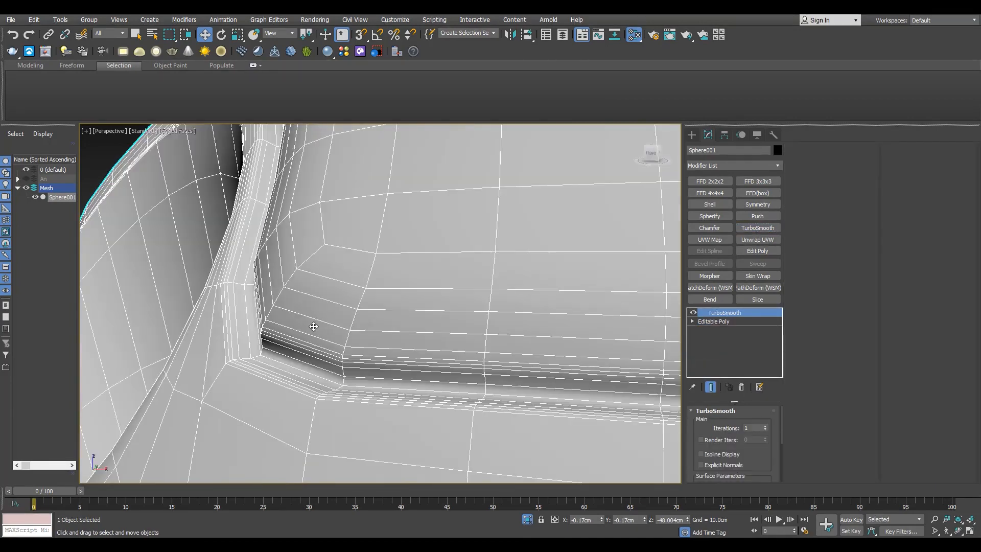
click(765, 426)
key(F4)
scroll(389, 304, down, 5)
alt+middle_drag(378, 326, 389, 307)
scroll(389, 304, up, 4)
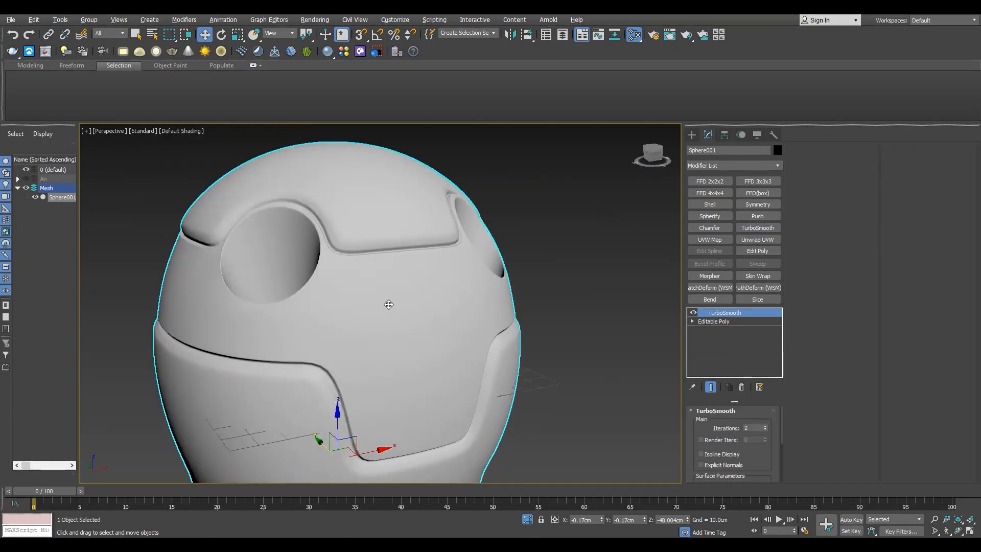
scroll(372, 305, up, 3)
key(F4)
scroll(404, 333, down, 6)
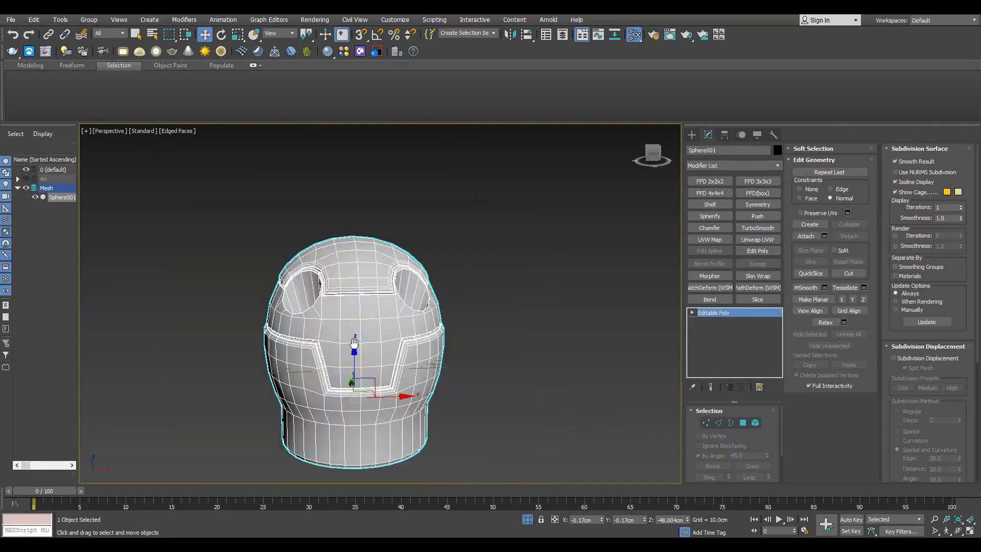
Lower the edge loop where the neck meets the head to about Z -50.7 cm, and chamfer it by 0.957 cm with 1 segment.
alt+middle_drag(374, 341, 391, 317)
scroll(396, 315, up, 4)
scroll(396, 315, down, 5)
alt+middle_drag(347, 242, 286, 242)
scroll(353, 256, up, 3)
scroll(286, 250, down, 5)
scroll(312, 322, up, 5)
key(2)
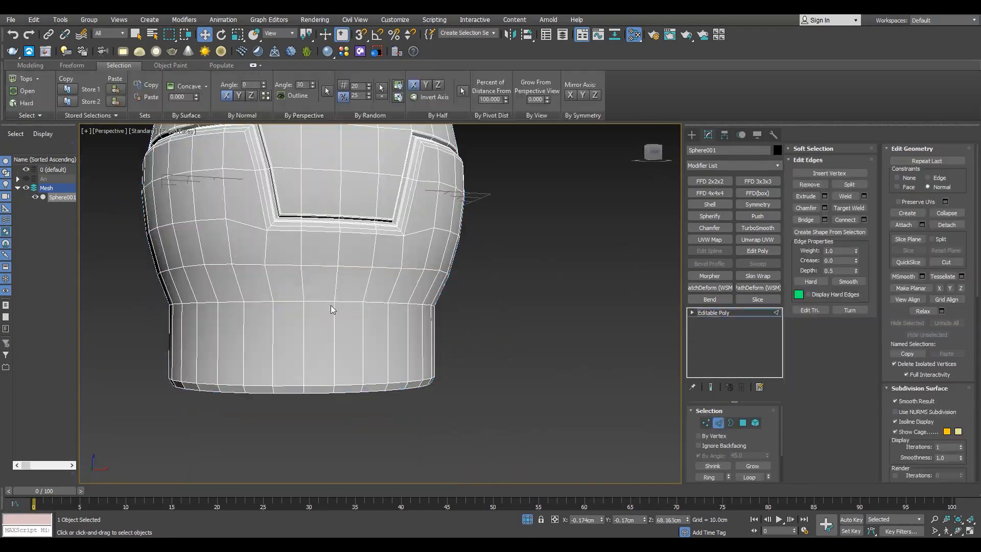
mouse_move(330, 332)
alt+middle_down()
mouse_move(332, 309)
mouse_move(327, 341)
alt+middle_up()
scroll(419, 371, up, 3)
key(alt+1)
scroll(189, 379, down, 4)
scroll(526, 335, up, 5)
drag(516, 335, 516, 336)
scroll(516, 336, down, 4)
alt+middle_drag(501, 342, 432, 306)
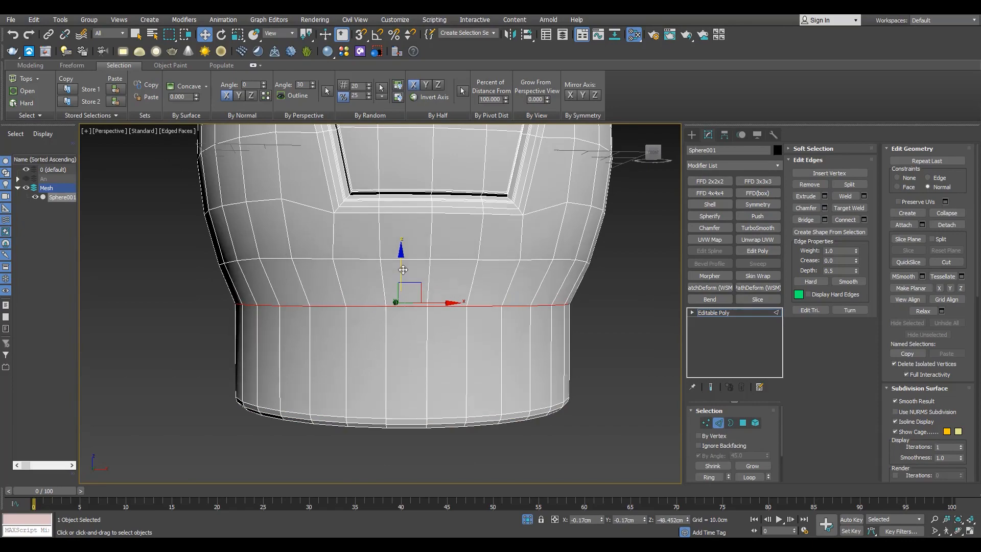
click(825, 208)
scroll(397, 317, up, 2)
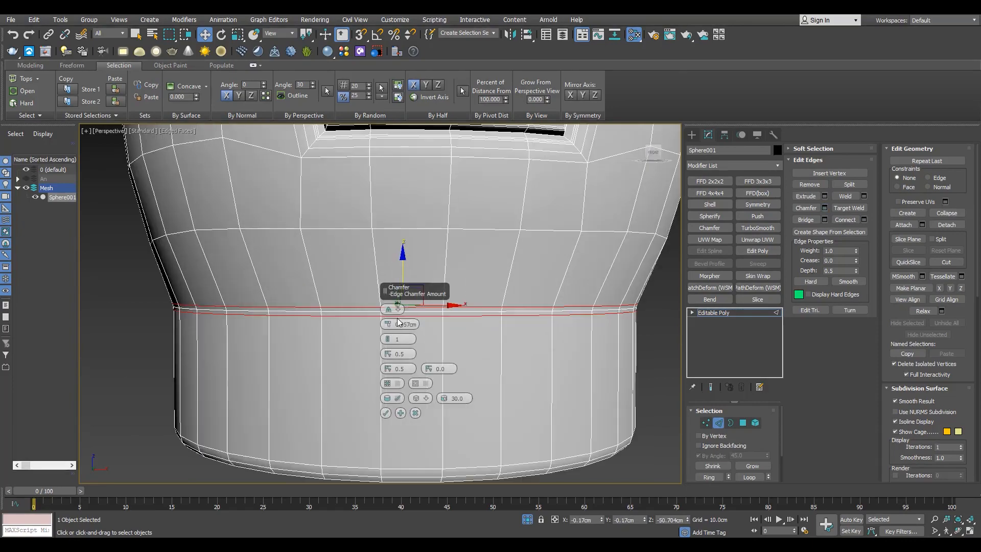
click(387, 413)
Apply a TurboSmooth modifier to the head with 2 iterations and hide the mesh edges.
scroll(381, 399, down, 5)
mouse_move(341, 359)
alt+middle_down()
mouse_move(394, 365)
mouse_move(452, 396)
mouse_move(318, 365)
mouse_move(335, 366)
alt+middle_up()
scroll(562, 337, up, 4)
key(F4)
click(706, 312)
scroll(309, 293, down, 5)
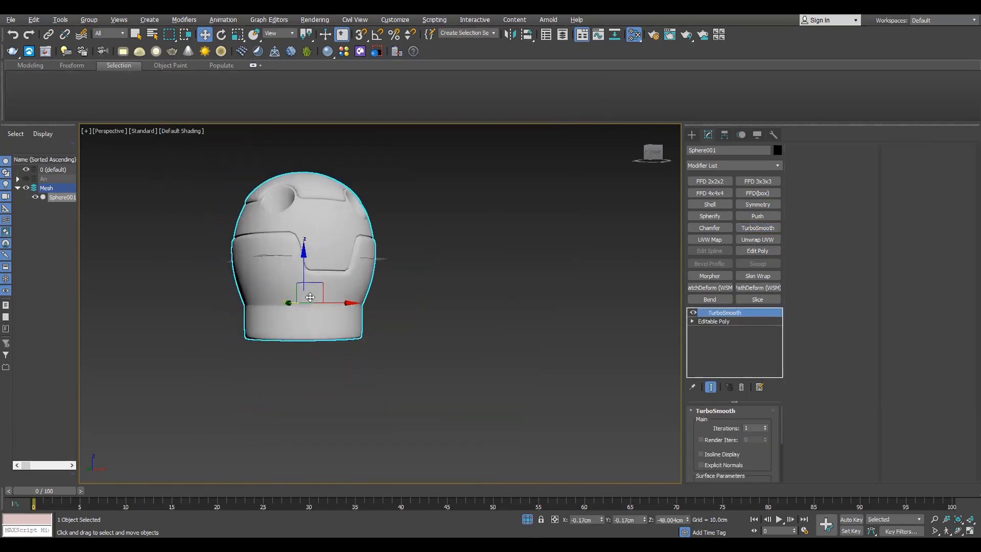
scroll(308, 294, up, 4)
alt+middle_drag(309, 306, 255, 327)
scroll(296, 266, up, 3)
click(764, 427)
Examine the smoothed head from several angles, checking the neck joint, lower shell, top panel and round holes.
scroll(327, 286, down, 5)
scroll(245, 313, up, 6)
scroll(232, 313, down, 4)
scroll(375, 285, down, 6)
scroll(475, 347, up, 3)
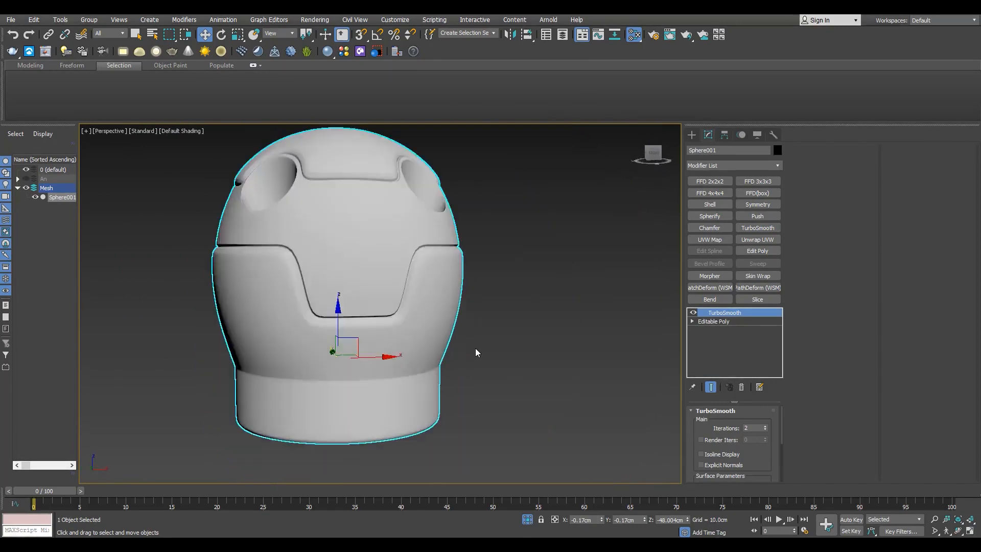
scroll(475, 352, up, 6)
scroll(390, 308, down, 4)
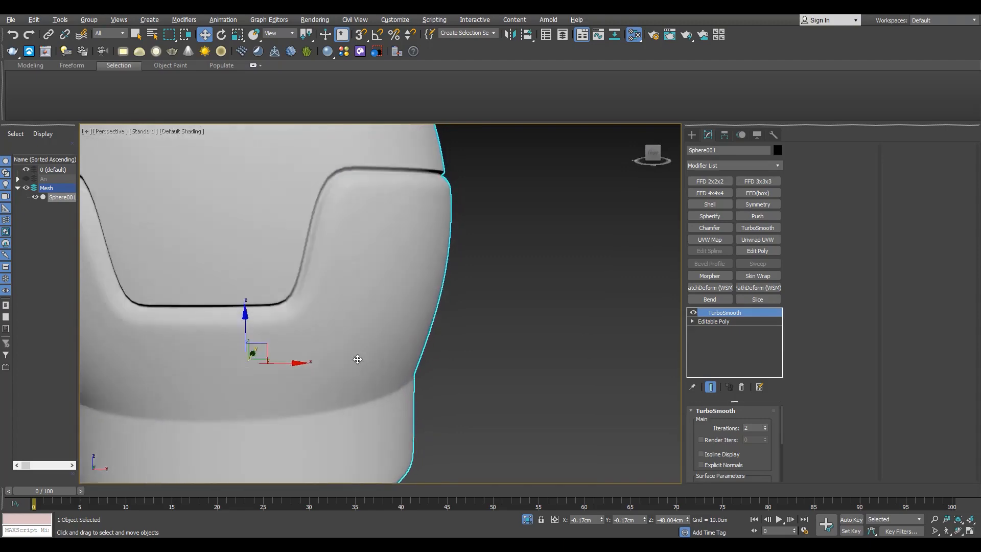
mouse_move(358, 359)
alt+middle_down()
mouse_move(333, 366)
mouse_move(396, 361)
mouse_move(350, 366)
alt+middle_up()
scroll(383, 360, down, 4)
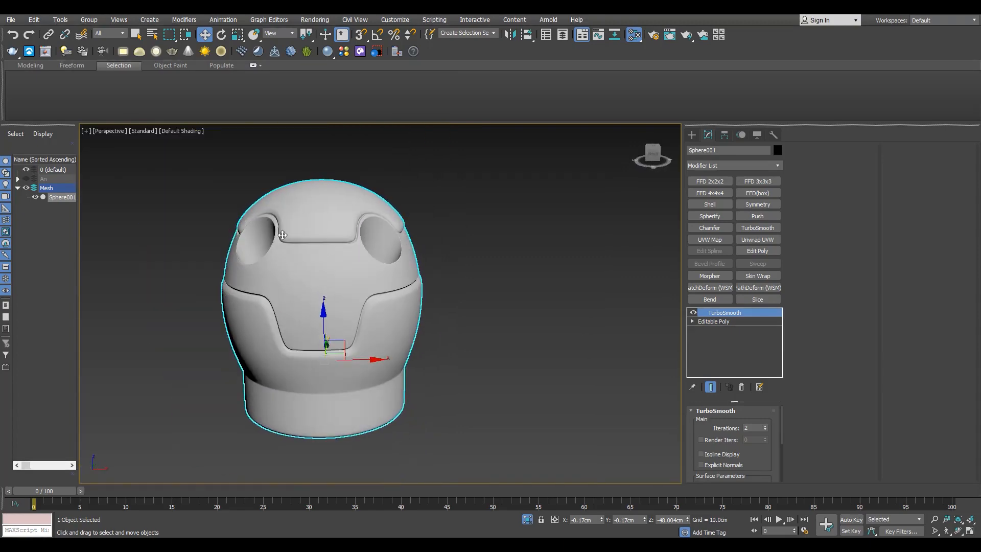
scroll(286, 230, up, 7)
scroll(276, 278, down, 3)
alt+middle_drag(357, 296, 291, 316)
scroll(371, 337, down, 4)
alt+middle_drag(373, 340, 397, 299)
scroll(327, 343, down, 3)
Remove the TurboSmooth modifier and show the mesh edges in the front view.
key(f)
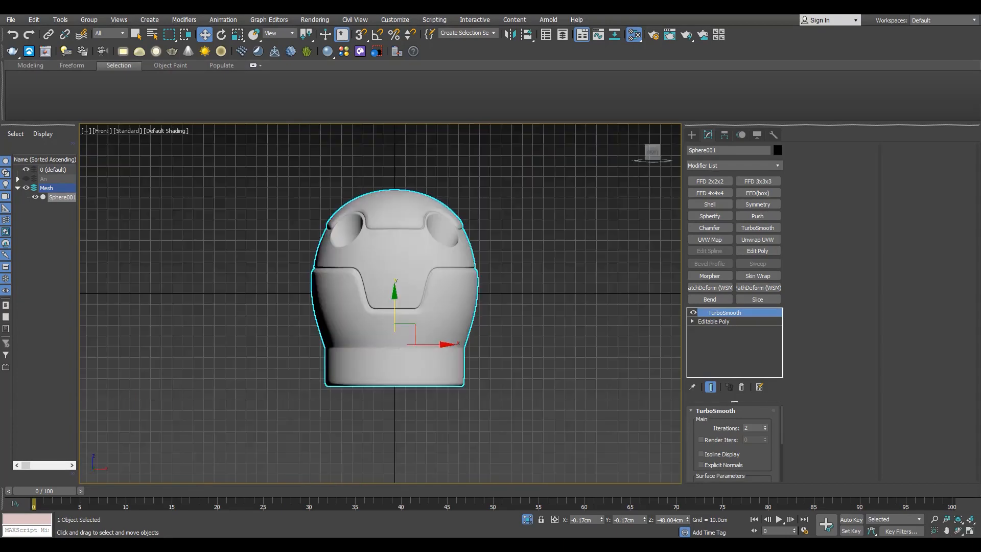
scroll(398, 261, up, 4)
scroll(402, 278, down, 1)
click(742, 389)
key(F4)
scroll(381, 267, up, 4)
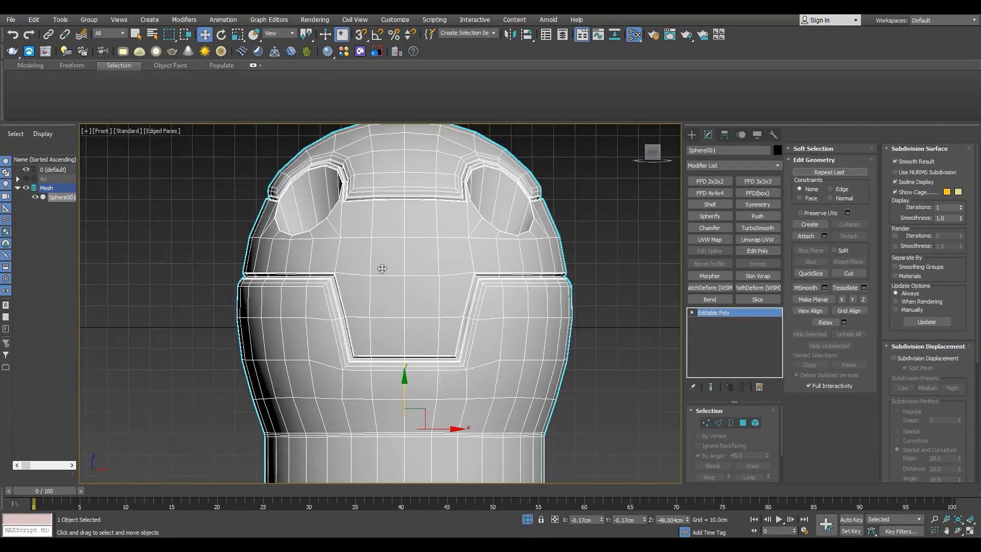
Bevel the four central front polygons with a height of 0 cm and an outline of -6.117 cm, and round them into a circle.
key(4)
click(393, 285)
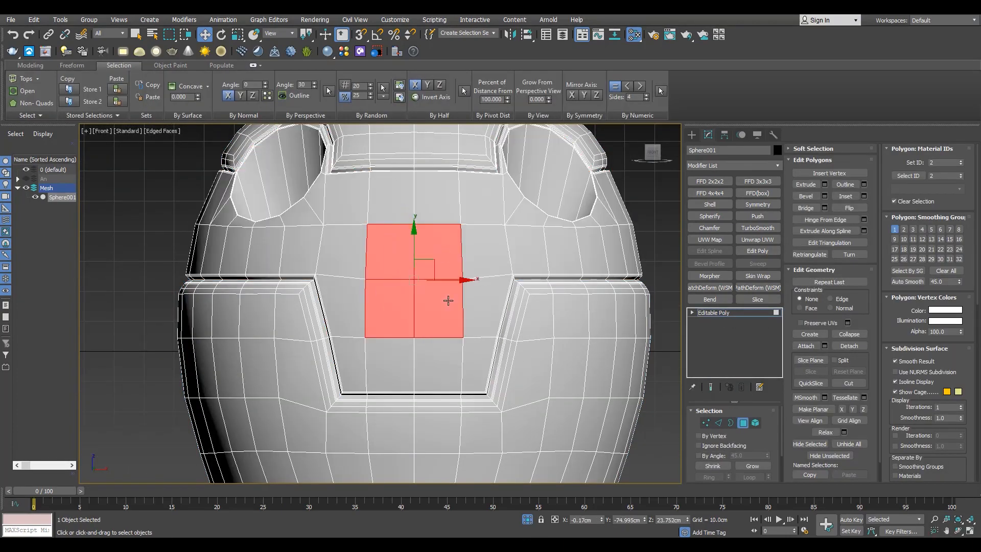
scroll(444, 299, up, 4)
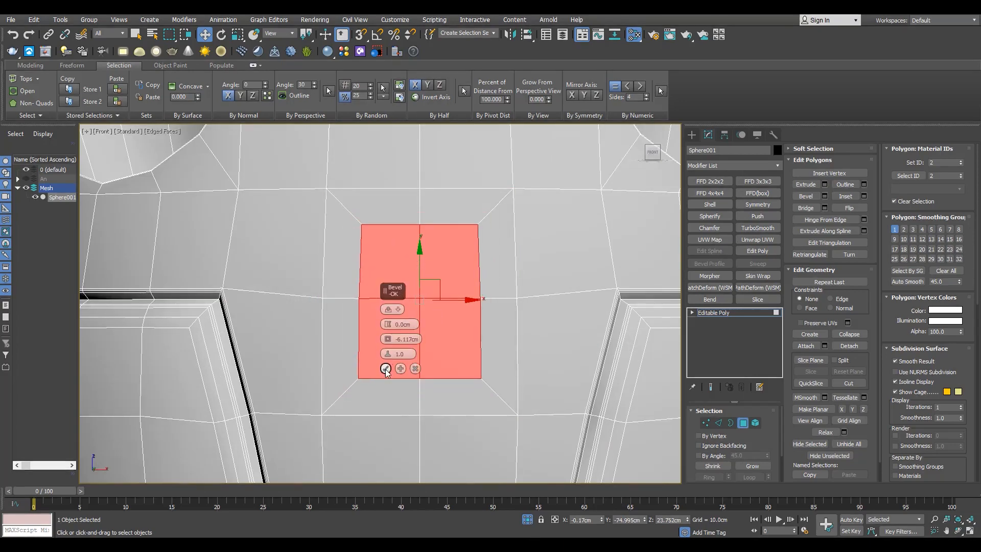
key(p)
key(F4)
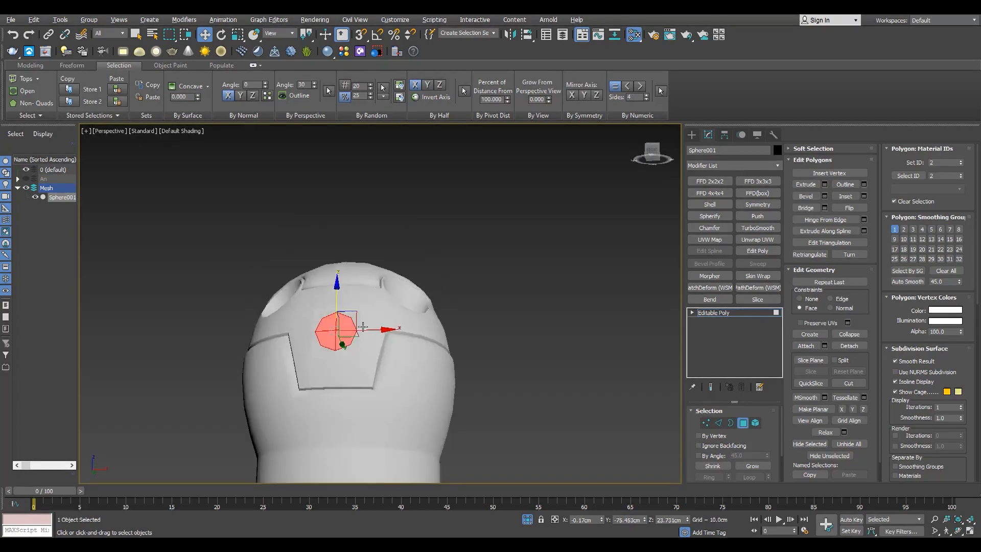
Auto-smooth all polygons of the head with a threshold of 45, and clear the selection.
scroll(339, 341, up, 4)
alt+middle_drag(339, 341, 327, 323)
key(ctrl+a)
click(898, 284)
key(ctrl+d)
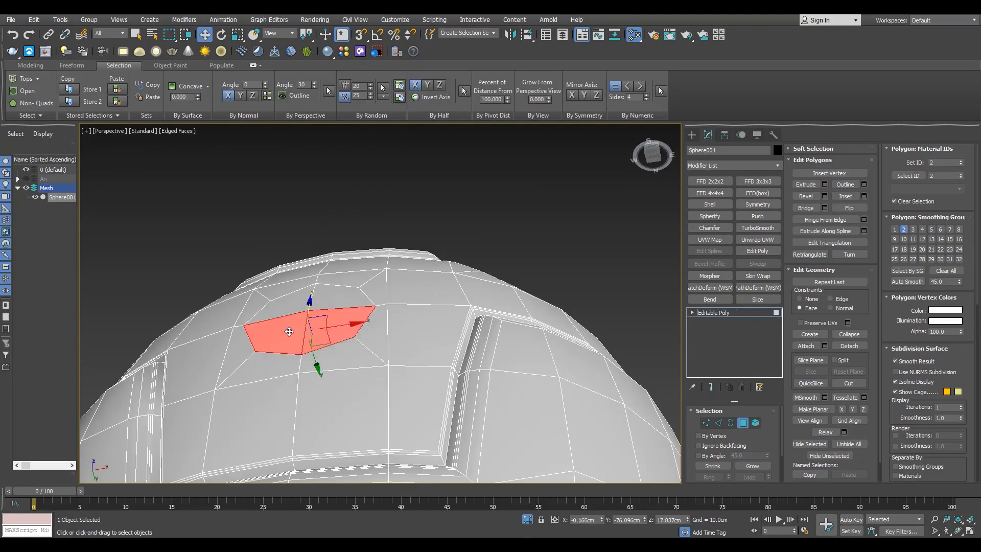
Bevel the round front polygons with a height of 1.705 cm and an outline of -3.649 cm.
scroll(306, 316, down, 3)
alt+middle_drag(306, 316, 370, 342)
scroll(350, 341, up, 3)
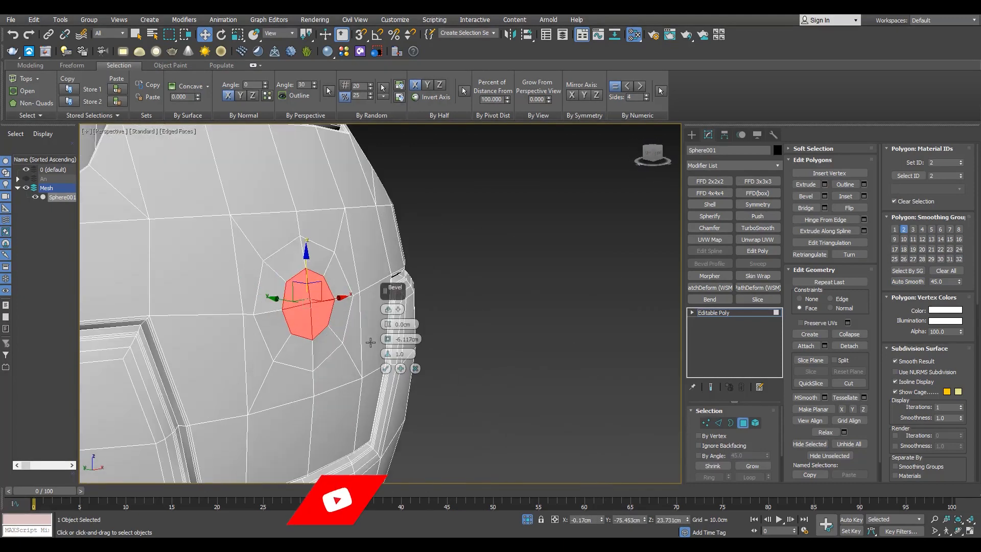
key(z)
drag(389, 345, 390, 350)
drag(392, 309, 393, 288)
scroll(250, 240, down, 8)
alt+middle_drag(327, 230, 245, 234)
key(F4)
scroll(285, 236, up, 3)
scroll(284, 236, up, 6)
key(F4)
click(385, 368)
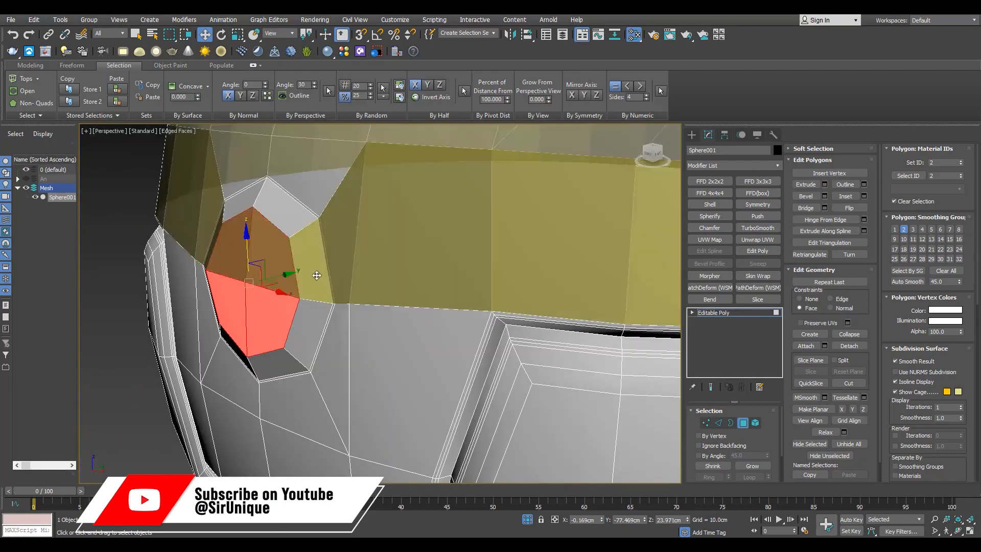
Select the ring of polygons around the front disc and bevel it into a narrow band with reset height and outline.
scroll(322, 222, up, 4)
key(2)
double_click(327, 203)
key(4)
scroll(327, 199, up, 4)
click(330, 202)
shift+click(328, 187)
scroll(329, 198, down, 2)
key(ctrl+shift+b)
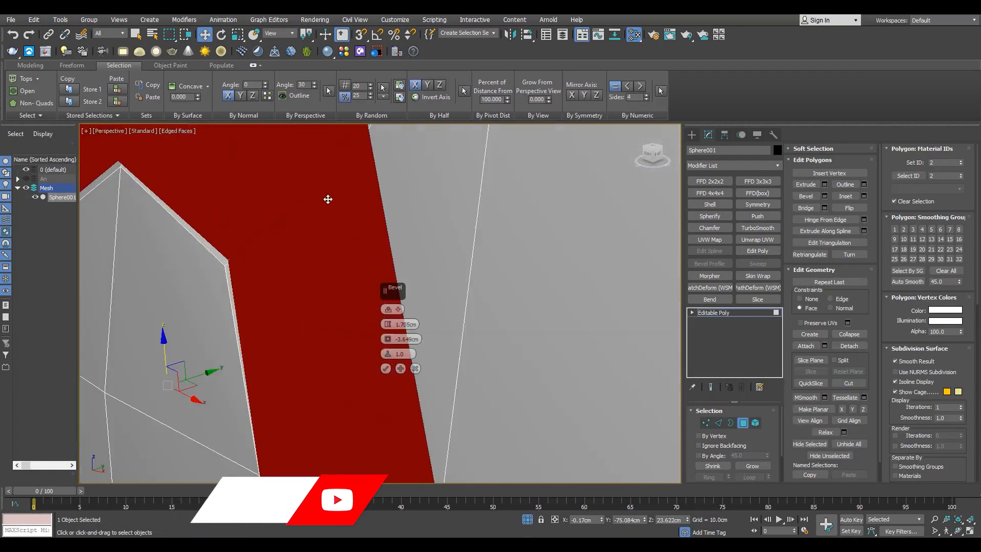
right_click(387, 339)
right_click(387, 326)
click(387, 367)
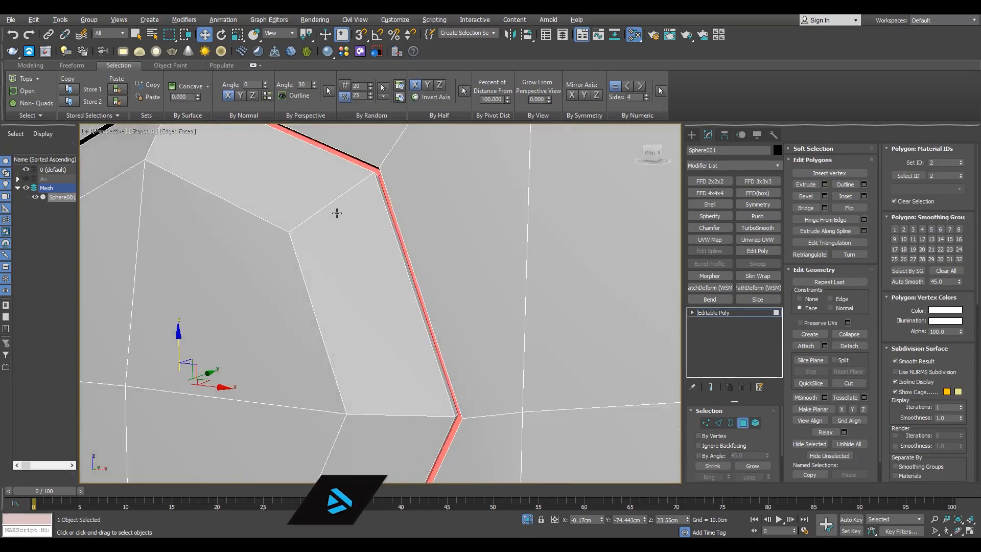
Chamfer the edge loops around the front disc and its narrow groove by 0.069 cm with 1 segment.
scroll(335, 212, up, 3)
key(2)
scroll(363, 230, down, 5)
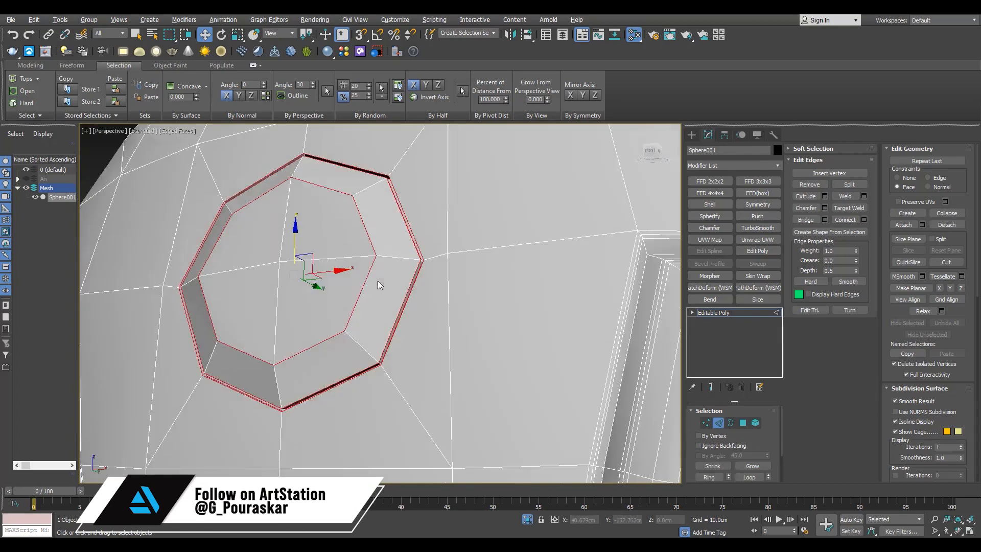
scroll(434, 265, up, 8)
key(F3)
click(824, 208)
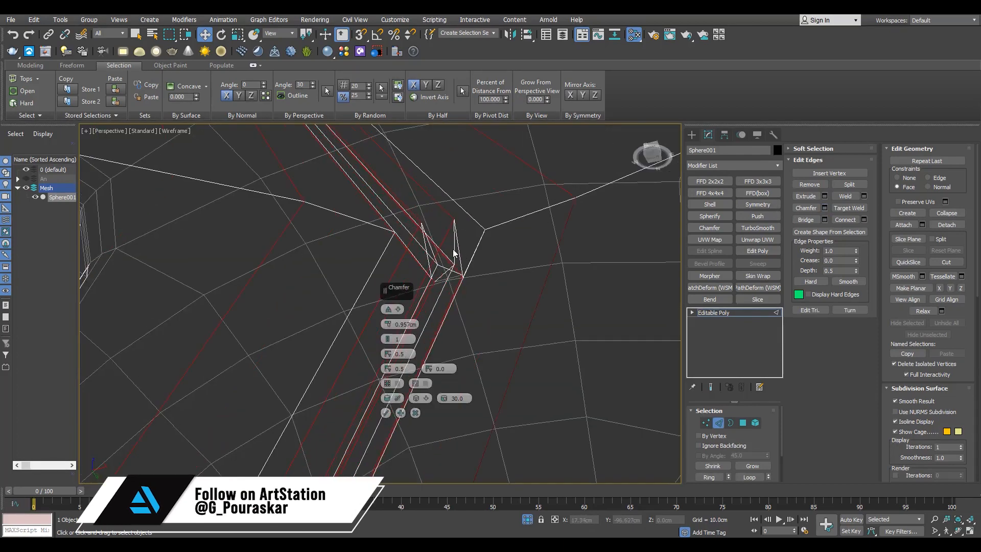
drag(392, 346, 393, 354)
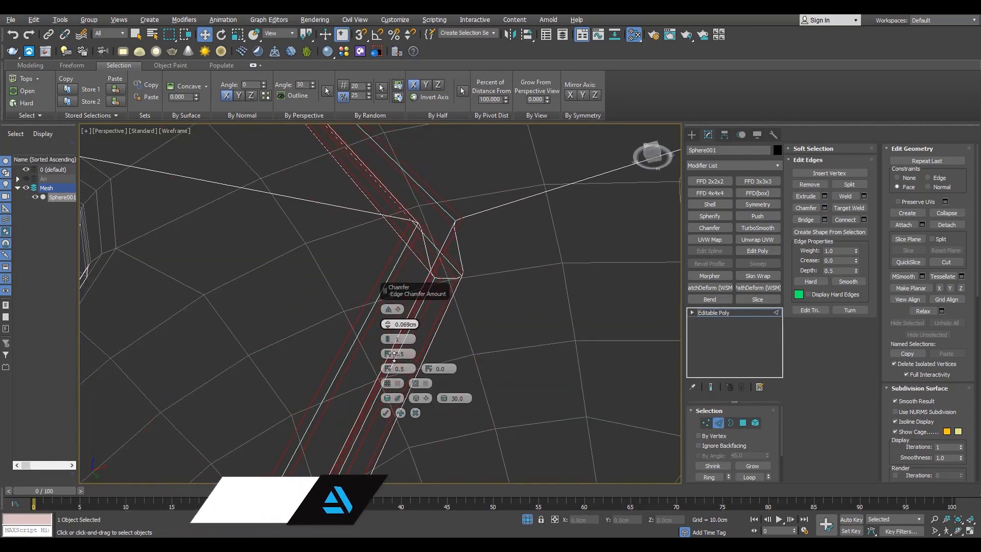
key(F3)
click(386, 413)
key(z)
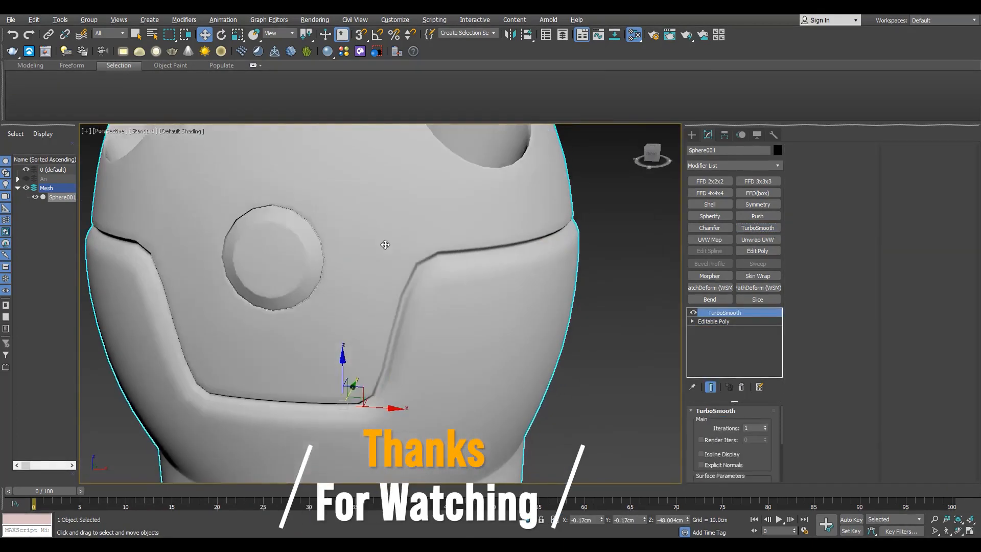
scroll(327, 268, down, 8)
scroll(322, 281, up, 4)
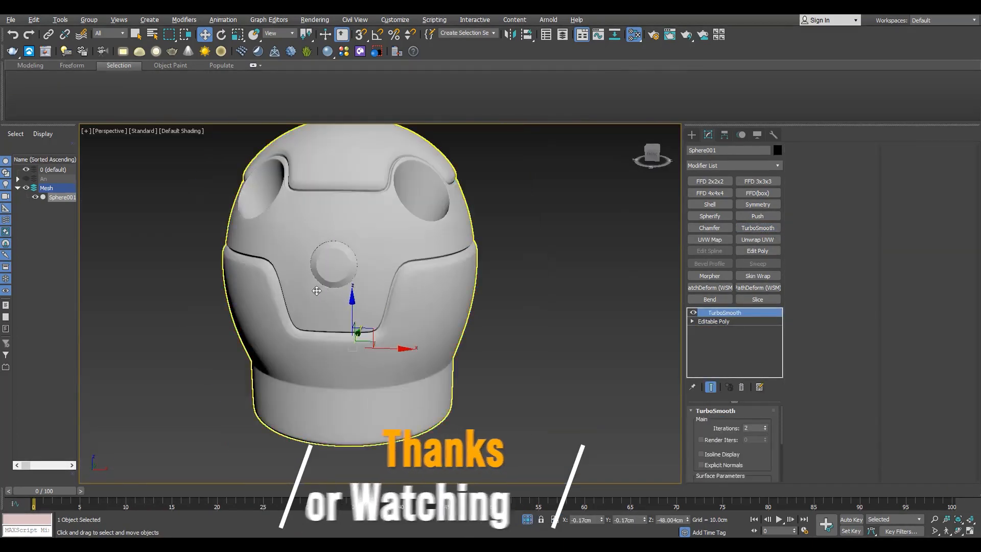